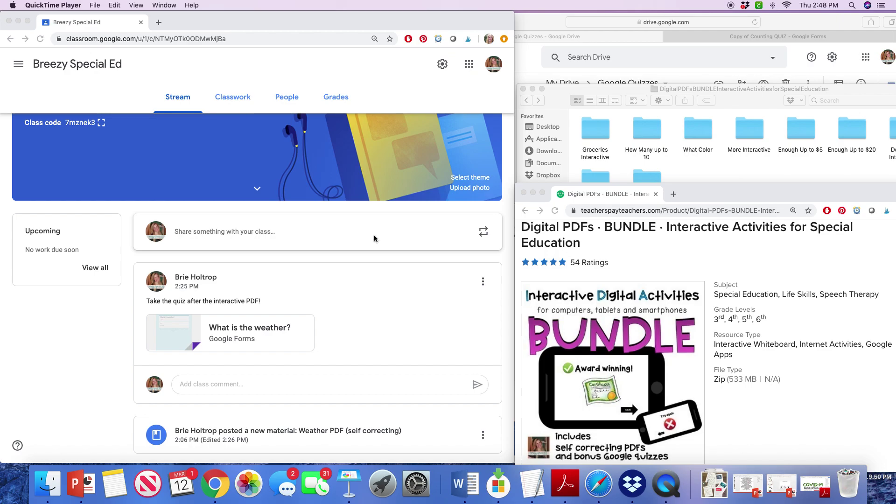
- Open the Weather PDF material's Weather Task Cards PDF and start the activity
{"action": "scroll", "coordinate": [373, 240], "scroll_direction": "up", "scroll_amount": 2}
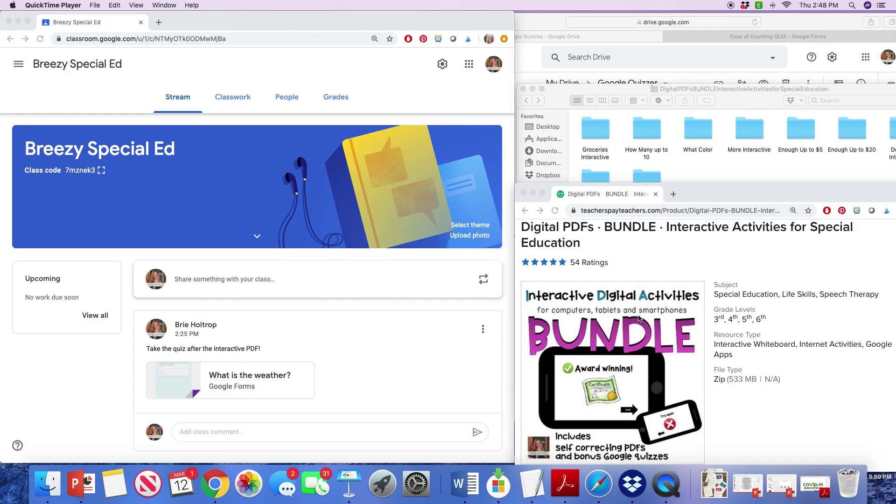
{"action": "scroll", "coordinate": [399, 341], "scroll_direction": "down", "scroll_amount": 2}
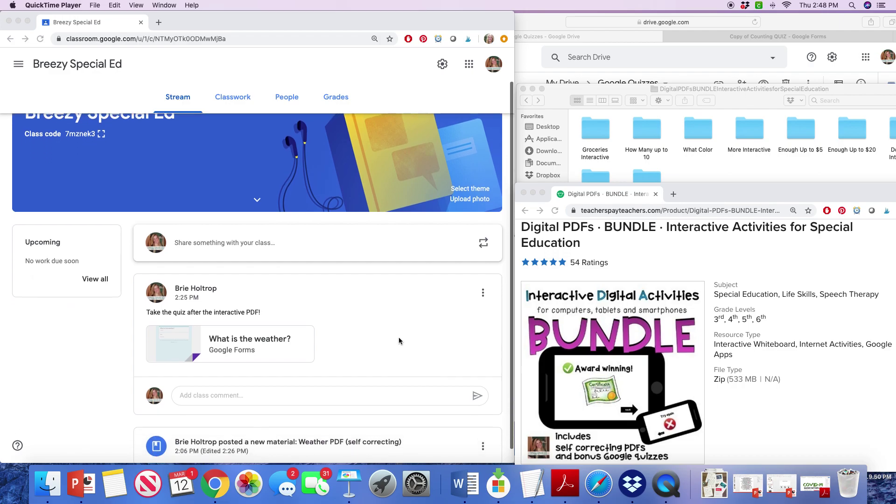
{"action": "left_click", "coordinate": [294, 432]}
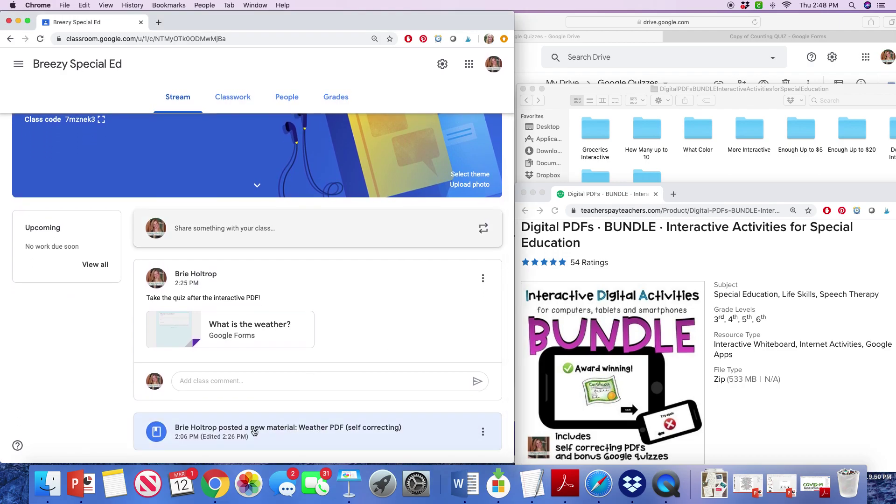
{"action": "left_click", "coordinate": [190, 172]}
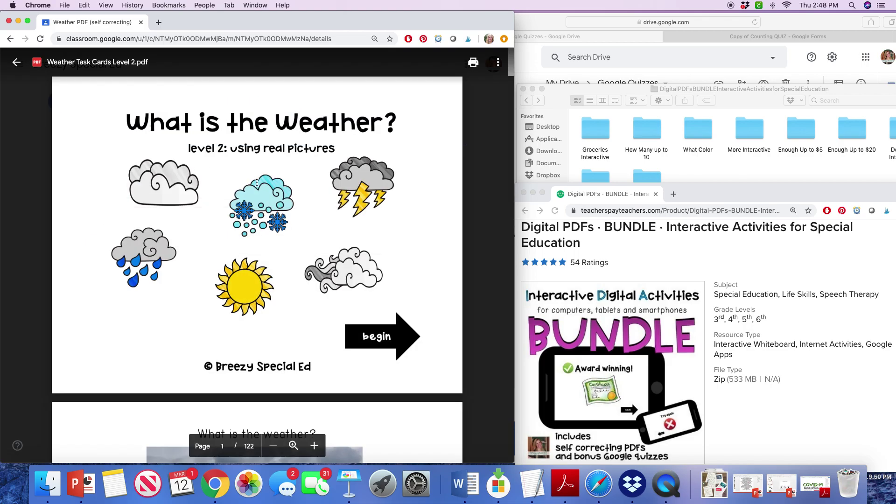
{"action": "left_click", "coordinate": [378, 342]}
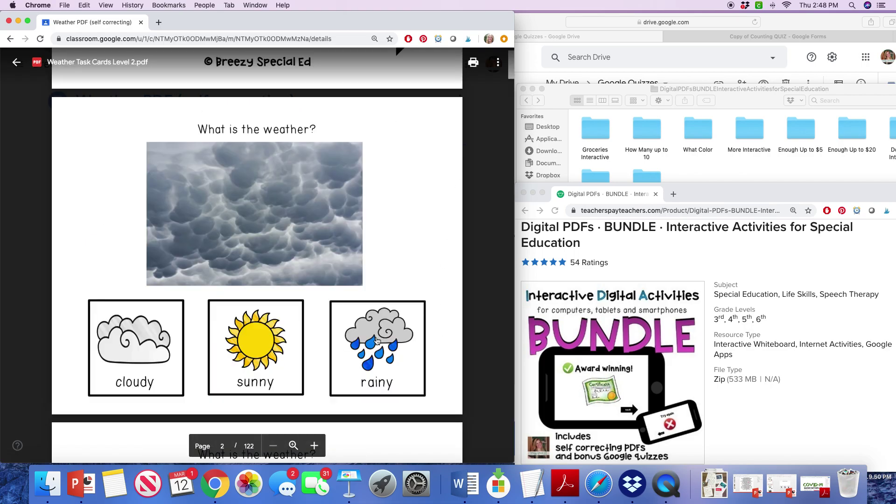
- Answer the storm cloud as cloudy, the snowy trees as snowy, and the flag as windy
{"action": "left_click", "coordinate": [156, 347]}
{"action": "left_click", "coordinate": [403, 360]}
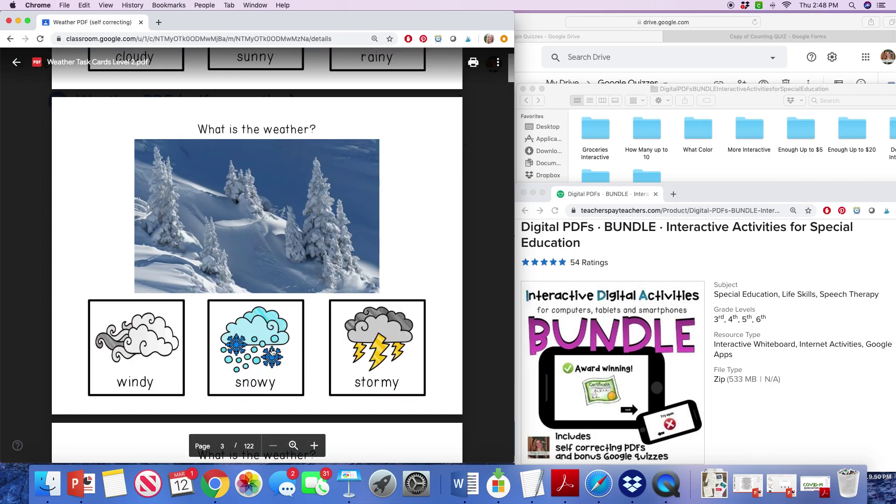
{"action": "left_click", "coordinate": [280, 351]}
{"action": "left_click", "coordinate": [377, 366]}
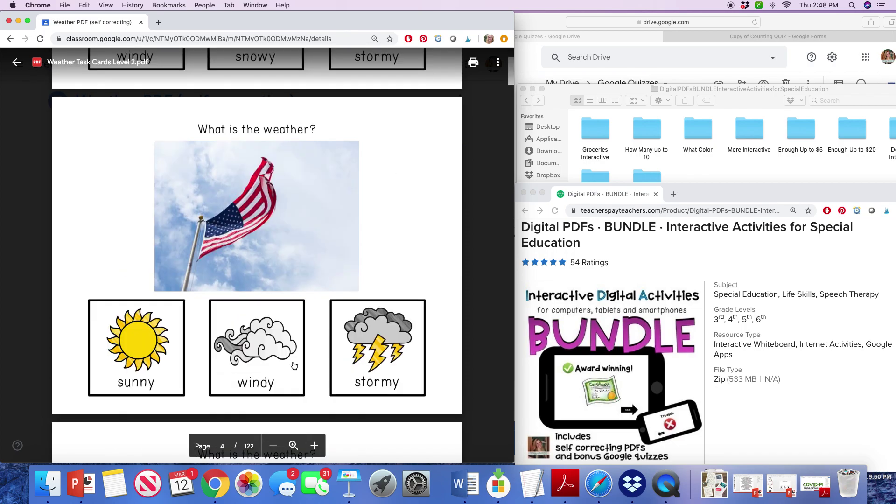
{"action": "left_click", "coordinate": [273, 365]}
{"action": "left_click", "coordinate": [389, 362]}
{"action": "left_click", "coordinate": [389, 362]}
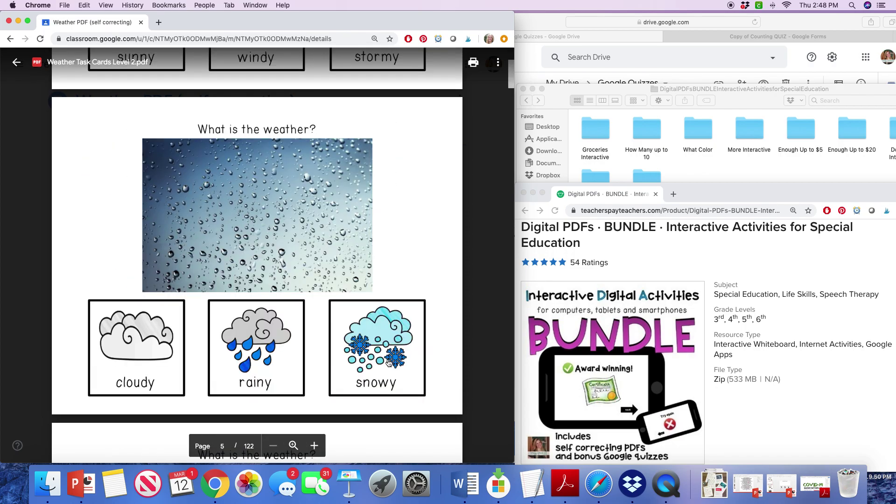
- Answer the raindrops as rainy, then sunset as sunny and laughing boy correctly after wrong picks
{"action": "left_click", "coordinate": [254, 362]}
{"action": "left_click", "coordinate": [384, 363]}
{"action": "left_click", "coordinate": [383, 362]}
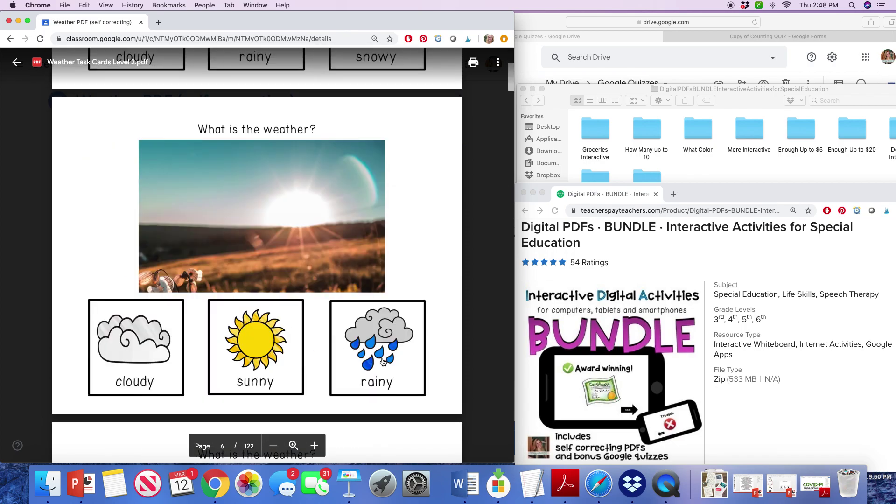
{"action": "left_click", "coordinate": [385, 332]}
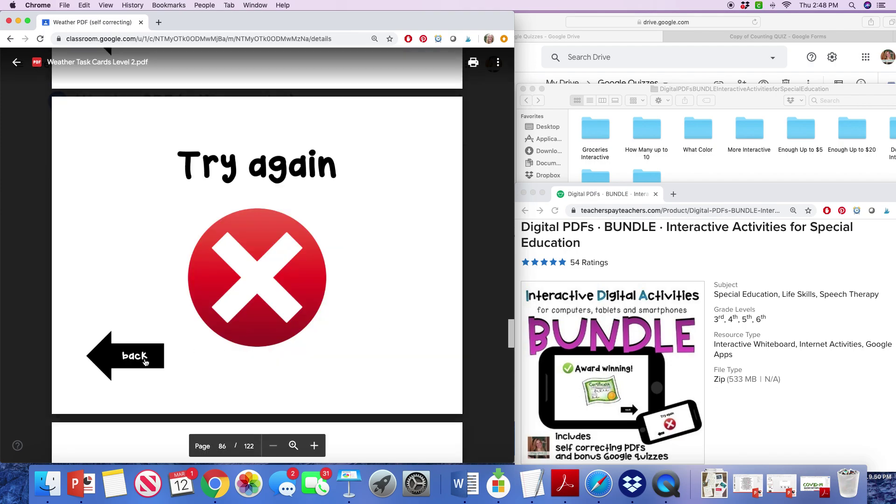
{"action": "left_click", "coordinate": [146, 363]}
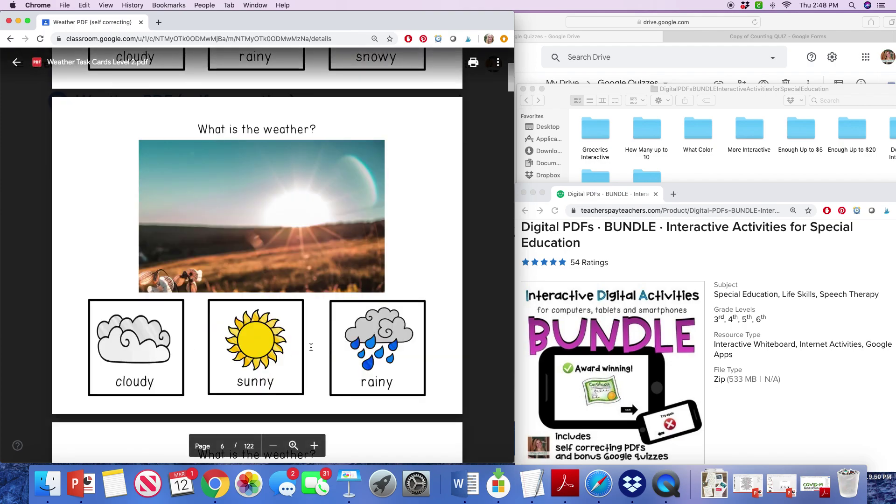
{"action": "left_click", "coordinate": [270, 348]}
{"action": "left_click", "coordinate": [357, 358]}
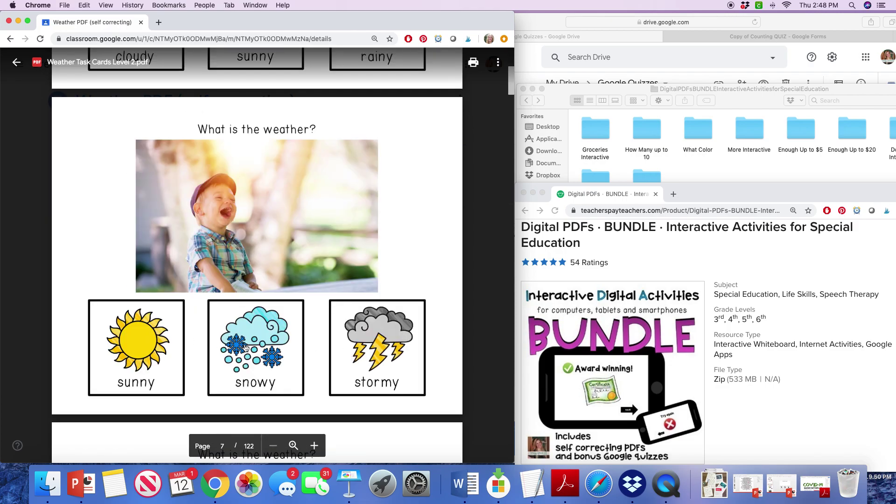
{"action": "left_click", "coordinate": [262, 345]}
{"action": "left_click", "coordinate": [129, 358]}
{"action": "left_click", "coordinate": [166, 345]}
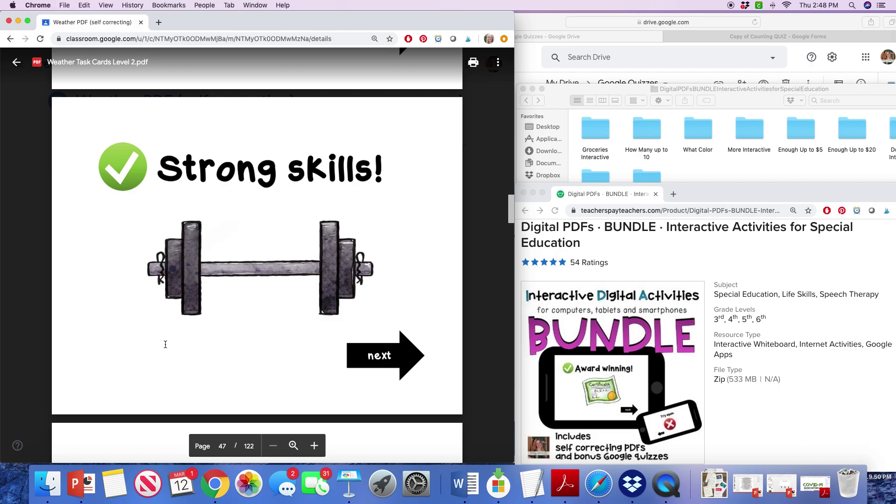
- Close the task cards PDF and return to the class stream
{"action": "left_click", "coordinate": [15, 61]}
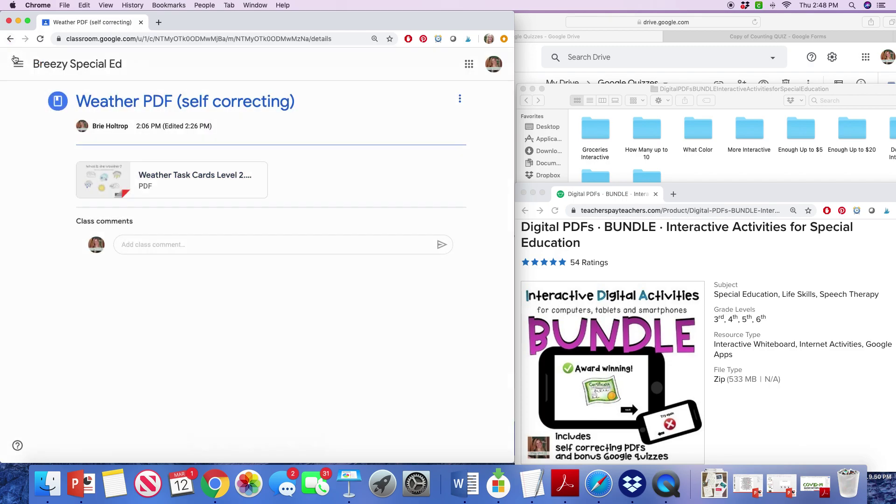
{"action": "left_click", "coordinate": [11, 39]}
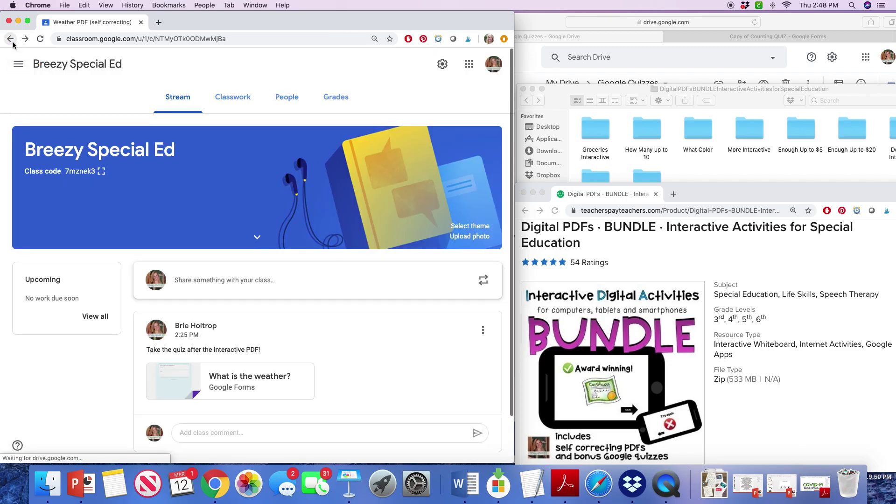
{"action": "scroll", "coordinate": [212, 268], "scroll_direction": "down", "scroll_amount": 2}
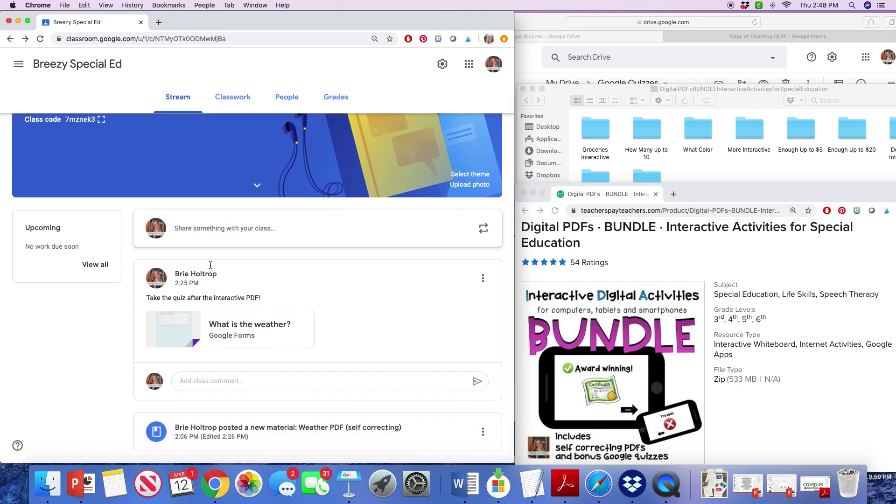
- Open the What is the weather? quiz and enter a student name on the first page
{"action": "left_click", "coordinate": [247, 326]}
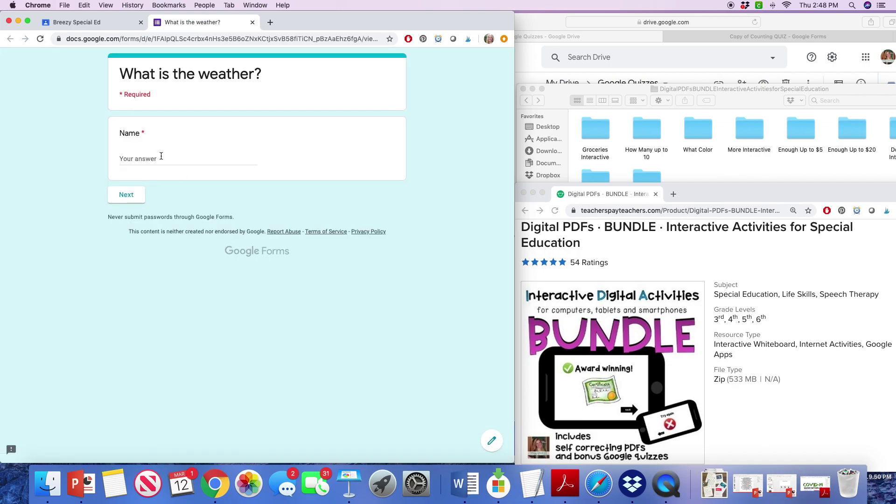
{"action": "left_click", "coordinate": [160, 157]}
{"action": "type", "text": "Brie"}
{"action": "left_click", "coordinate": [122, 194]}
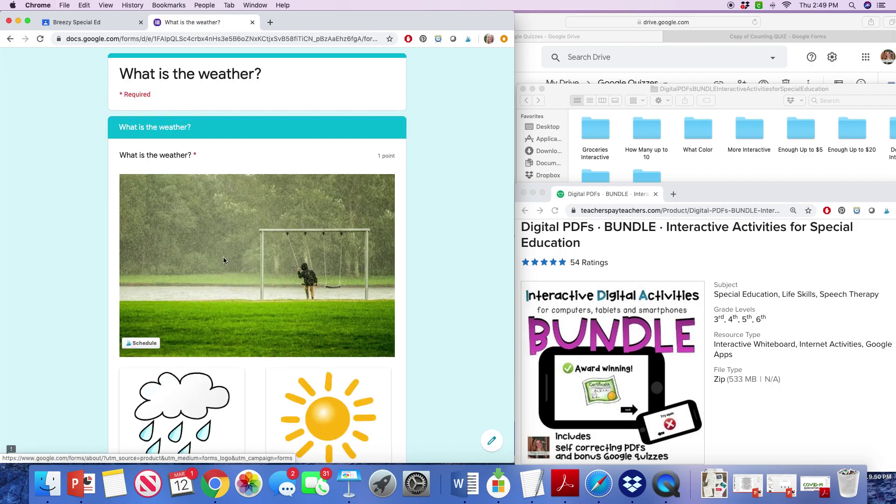
- Answer the first weather question with Rainy, then return to the Classroom stream
{"action": "scroll", "coordinate": [223, 260], "scroll_direction": "down", "scroll_amount": 5}
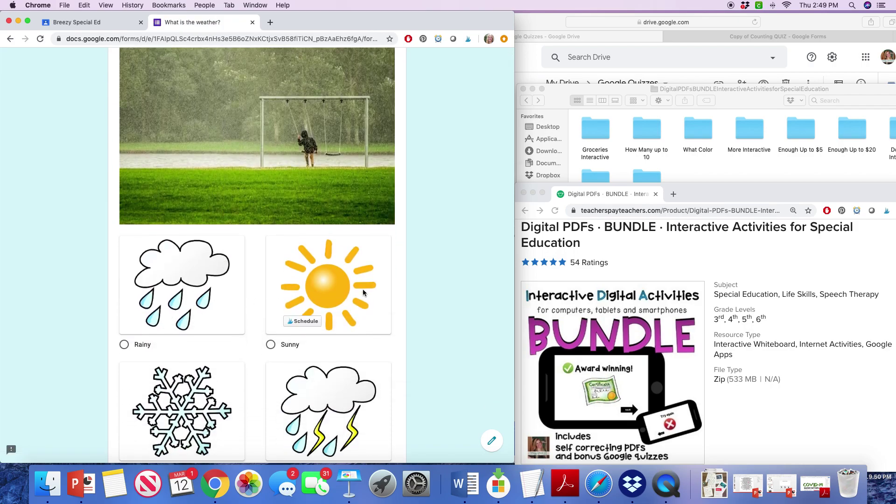
{"action": "scroll", "coordinate": [363, 293], "scroll_direction": "down", "scroll_amount": 7}
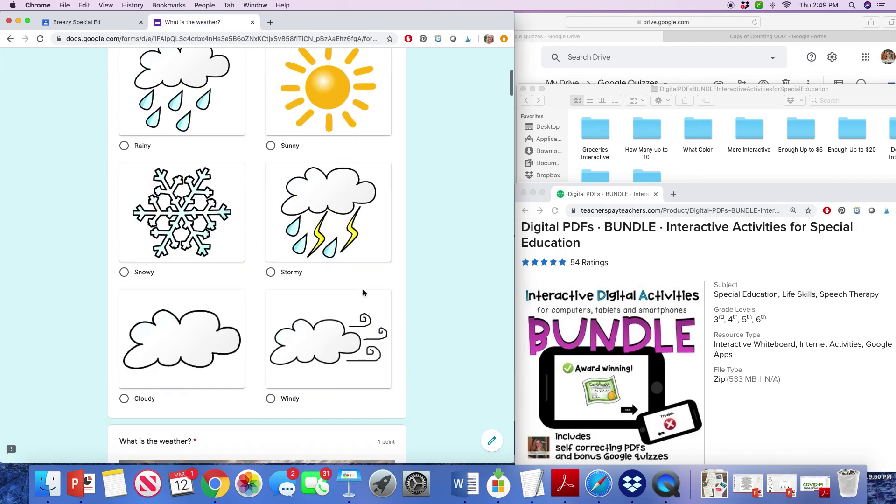
{"action": "scroll", "coordinate": [363, 293], "scroll_direction": "up", "scroll_amount": 8}
{"action": "left_click", "coordinate": [151, 400]}
{"action": "scroll", "coordinate": [151, 400], "scroll_direction": "down", "scroll_amount": 4}
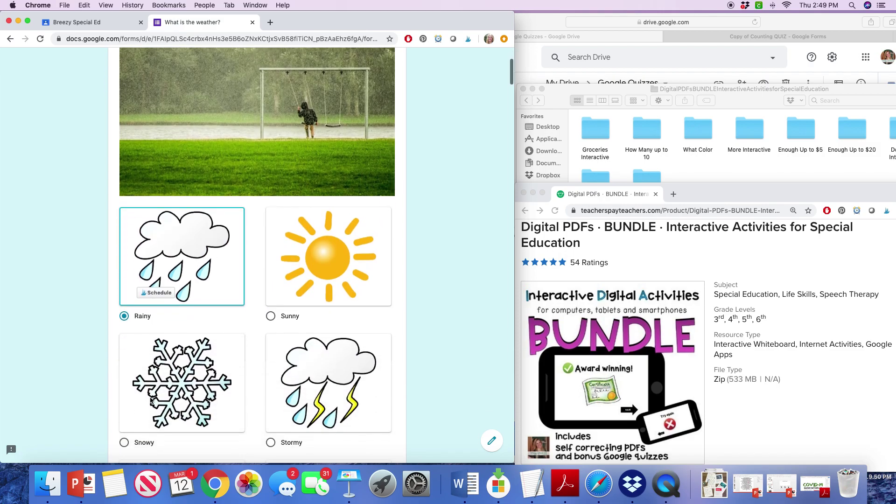
{"action": "scroll", "coordinate": [151, 400], "scroll_direction": "down", "scroll_amount": 4}
{"action": "scroll", "coordinate": [177, 354], "scroll_direction": "up", "scroll_amount": 10}
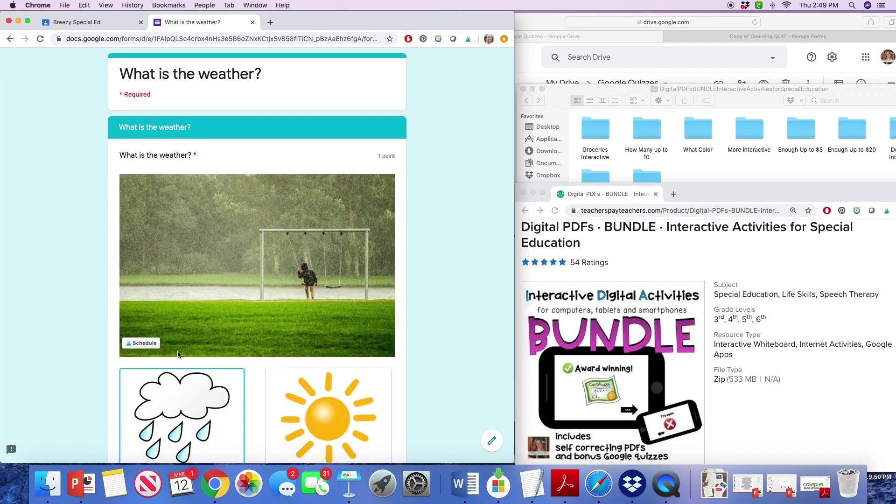
{"action": "left_click", "coordinate": [109, 26]}
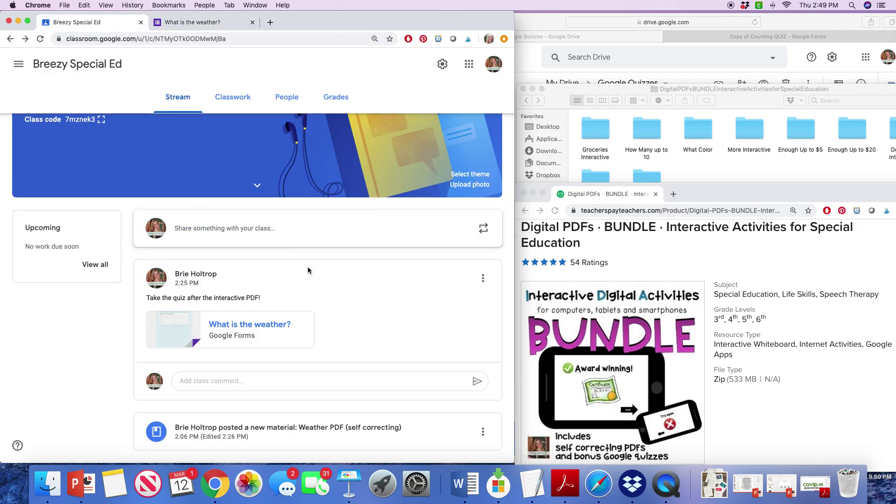
- Move the bundle folder window lower so the Classroom window is reachable again
{"action": "left_click", "coordinate": [633, 315]}
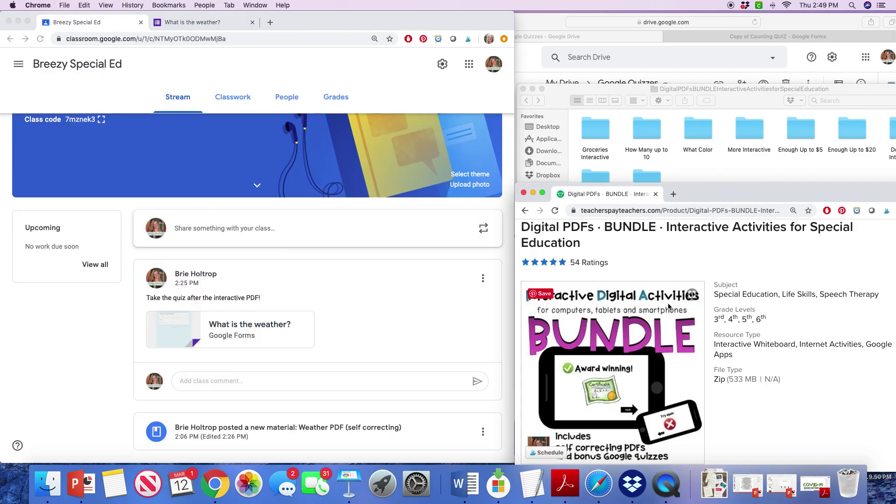
{"action": "left_click", "coordinate": [711, 170]}
{"action": "left_click_drag", "start_coordinate": [718, 101], "coordinate": [719, 170]}
{"action": "left_click", "coordinate": [203, 238]}
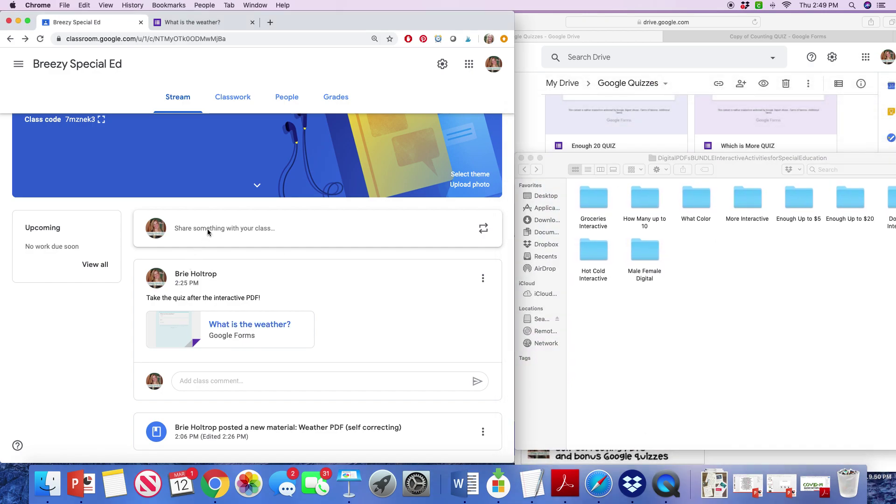
- Start a new class post, send How Many up to 10.pdf for upload, then dismiss the dialog
{"action": "left_click", "coordinate": [206, 230]}
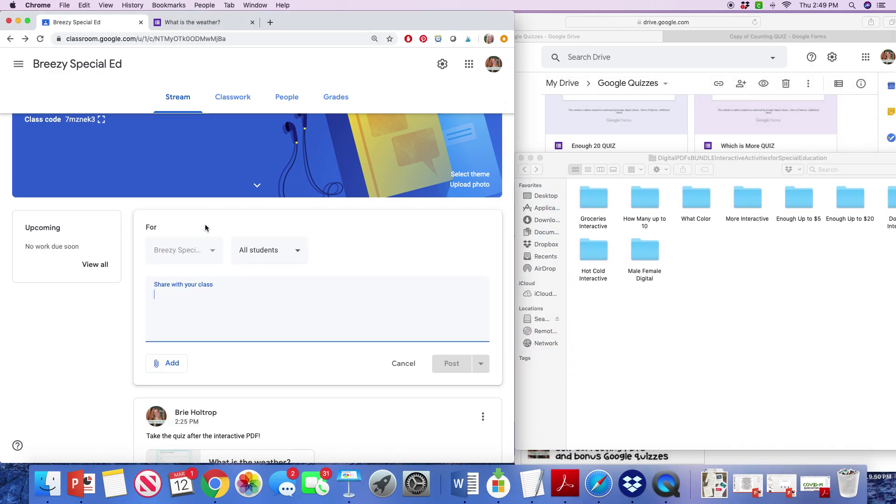
{"action": "left_click", "coordinate": [167, 364]}
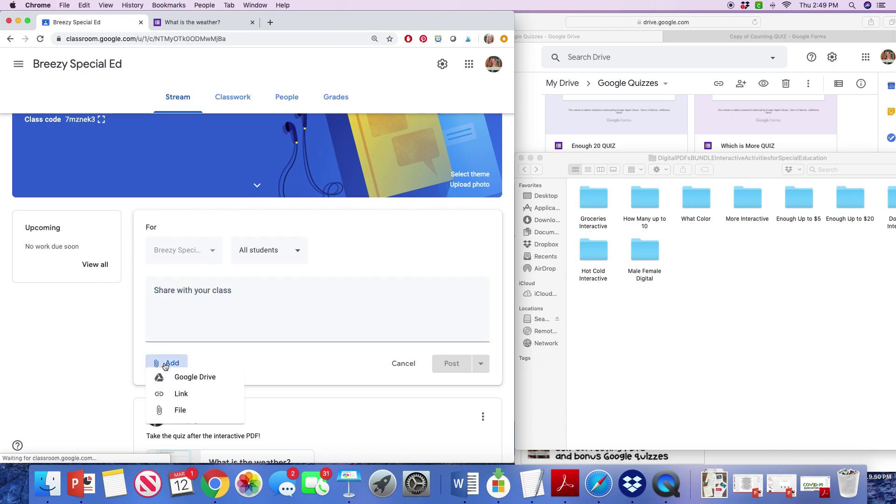
{"action": "left_click", "coordinate": [183, 422]}
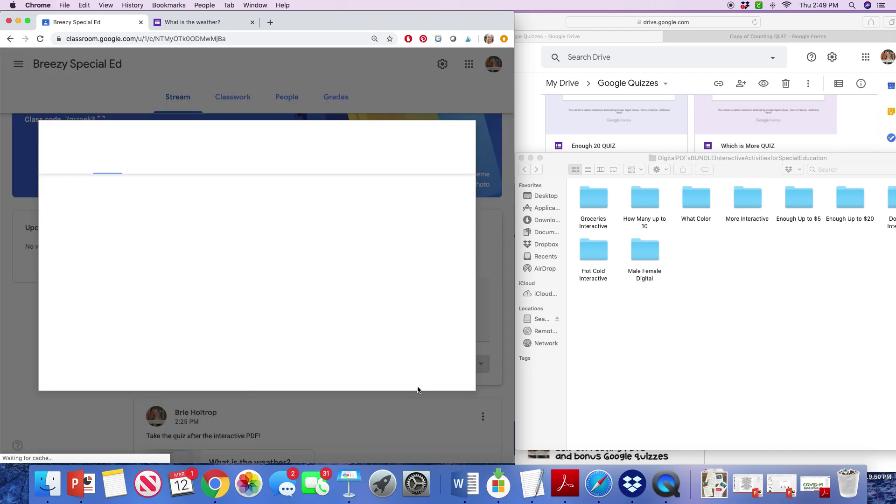
{"action": "double_click", "coordinate": [645, 203]}
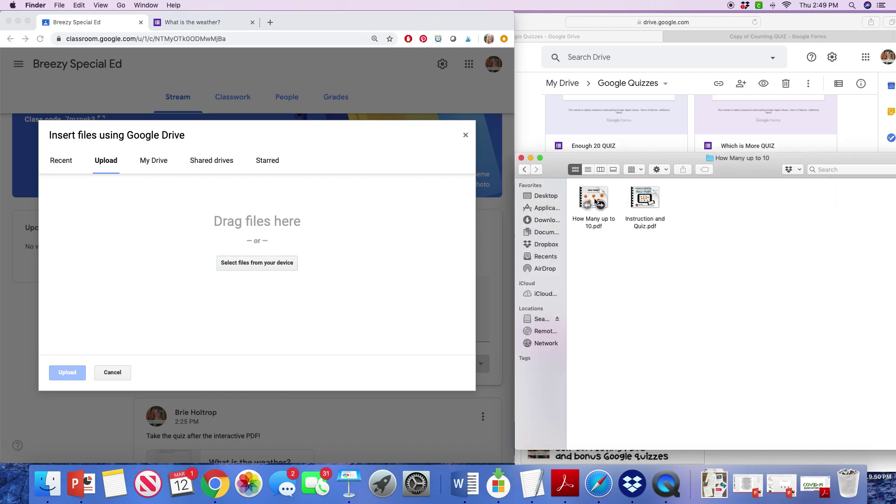
{"action": "left_click", "coordinate": [601, 198]}
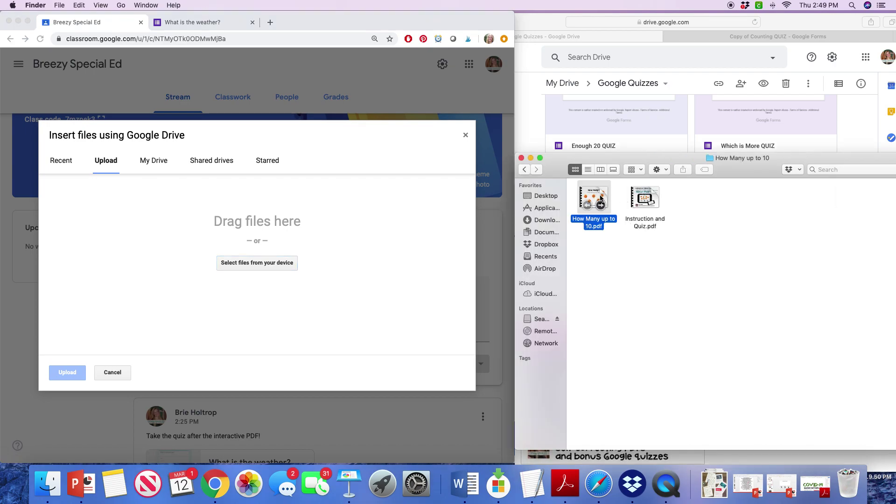
{"action": "left_click_drag", "start_coordinate": [598, 199], "coordinate": [262, 233]}
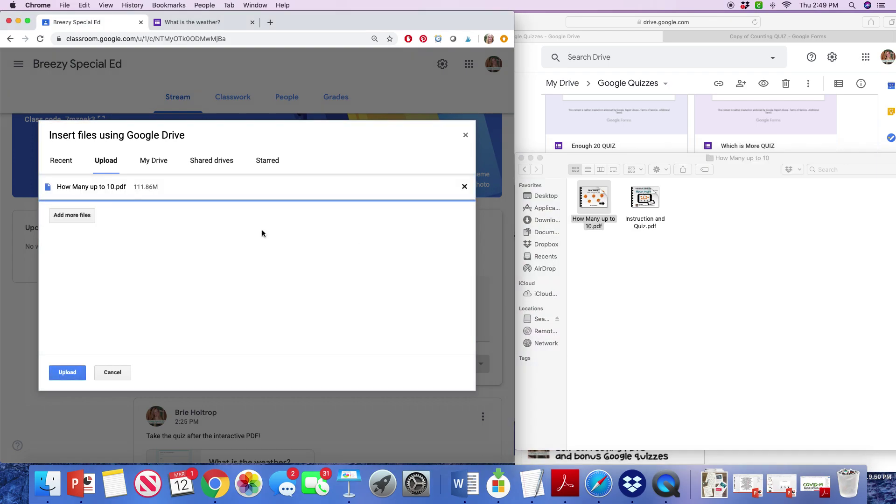
{"action": "left_click", "coordinate": [66, 374]}
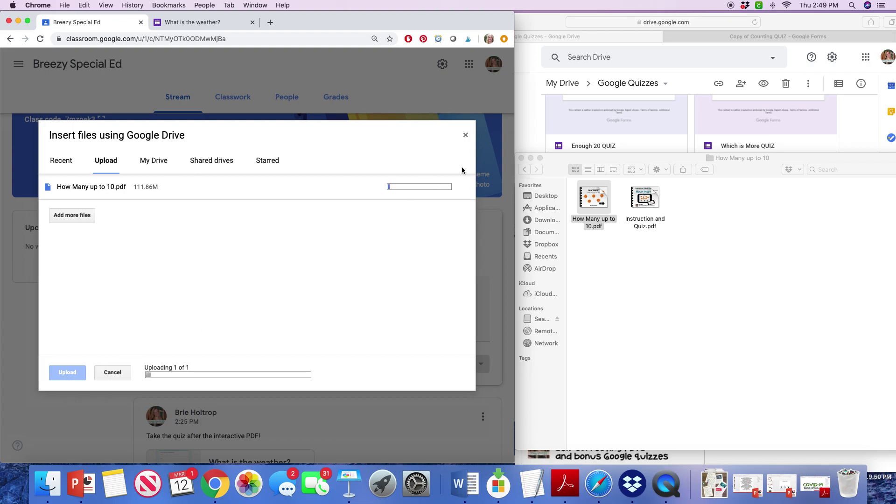
{"action": "left_click", "coordinate": [466, 135]}
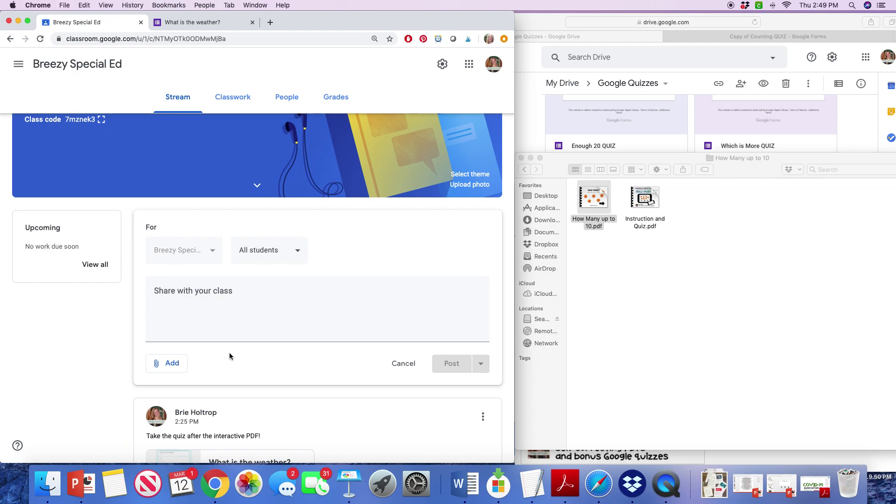
{"action": "left_click", "coordinate": [643, 197]}
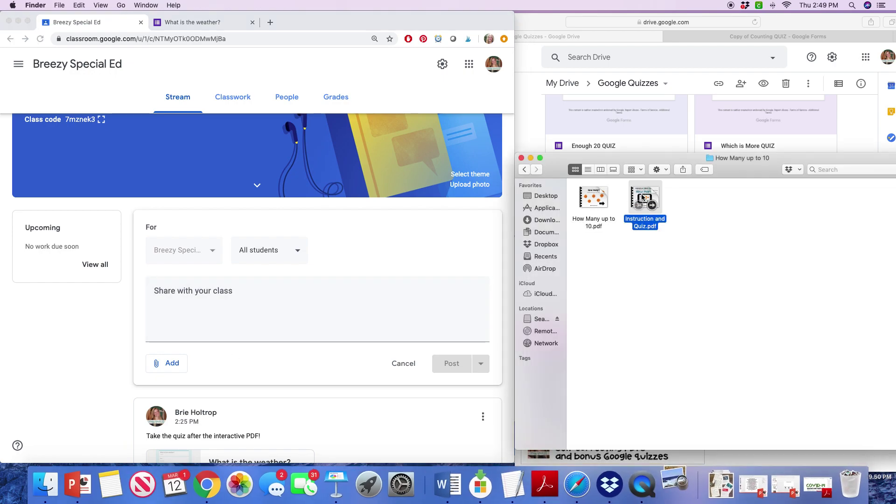
{"action": "double_click", "coordinate": [643, 197]}
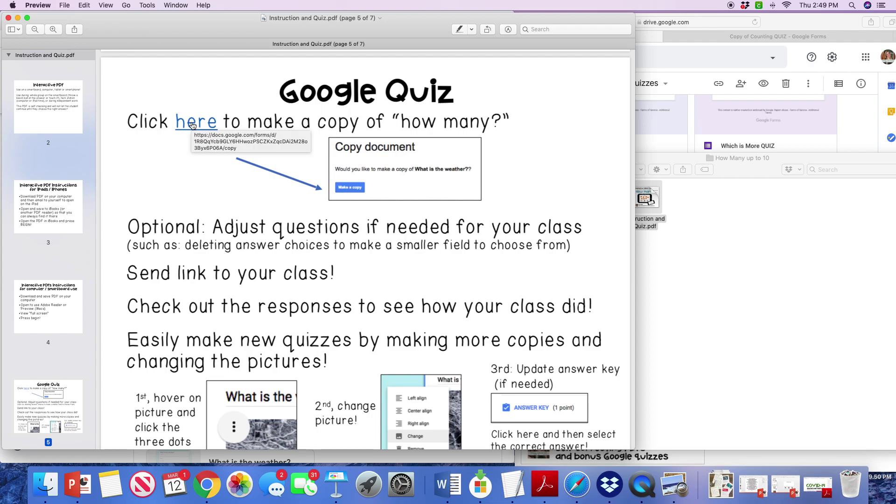
{"action": "left_click", "coordinate": [17, 18]}
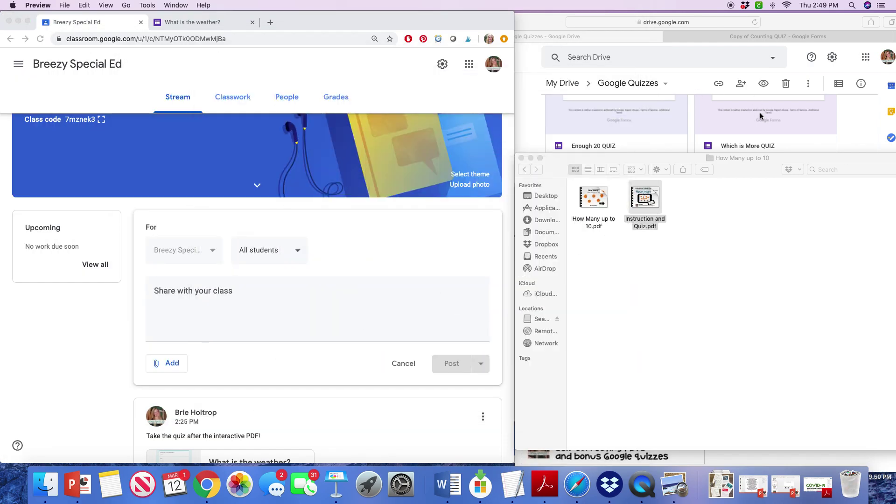
- Attach Copy of Counting QUIZ from Google Drive's Recent files to the post draft
{"action": "left_click", "coordinate": [839, 128]}
{"action": "scroll", "coordinate": [718, 147], "scroll_direction": "up", "scroll_amount": 5}
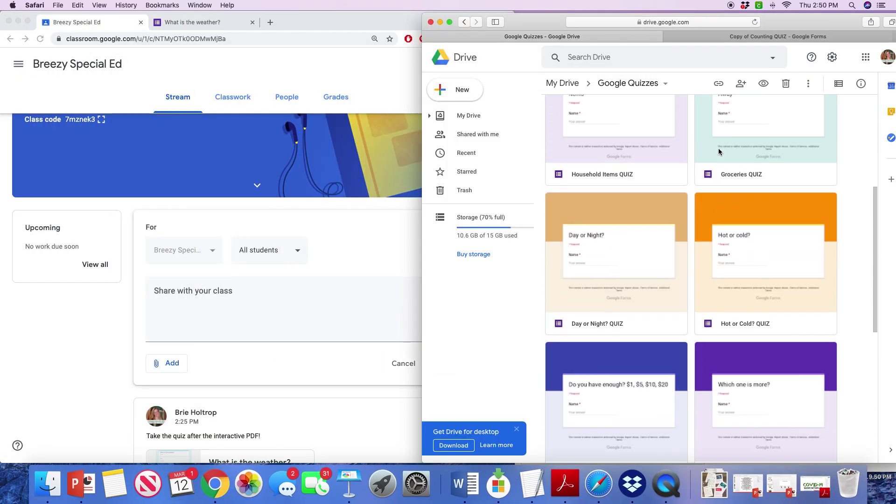
{"action": "scroll", "coordinate": [718, 148], "scroll_direction": "down", "scroll_amount": 5}
{"action": "left_click", "coordinate": [254, 362]}
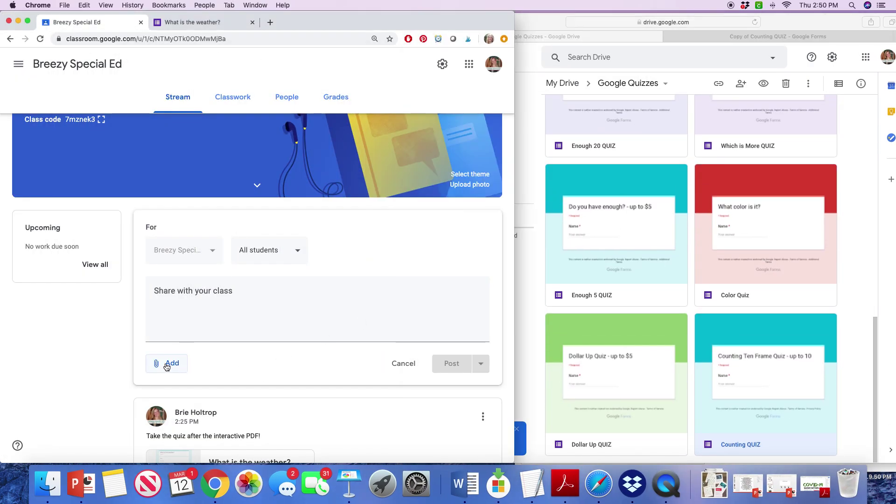
{"action": "left_click", "coordinate": [159, 364]}
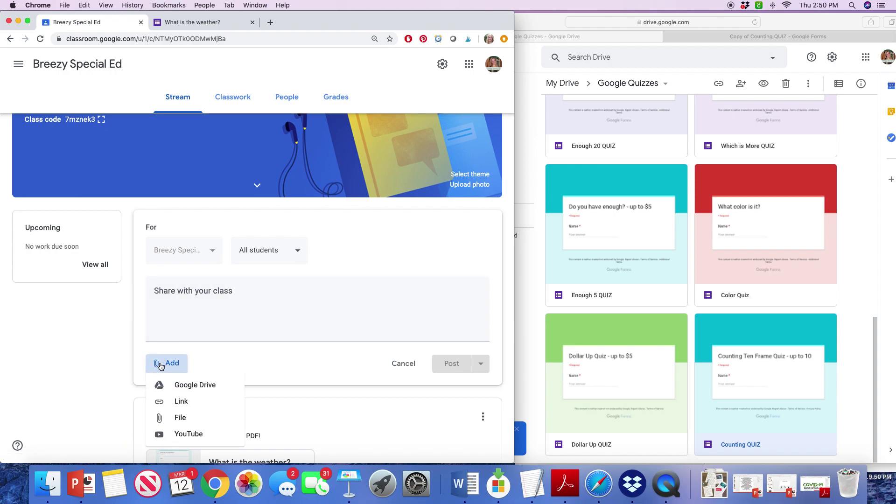
{"action": "left_click", "coordinate": [200, 389]}
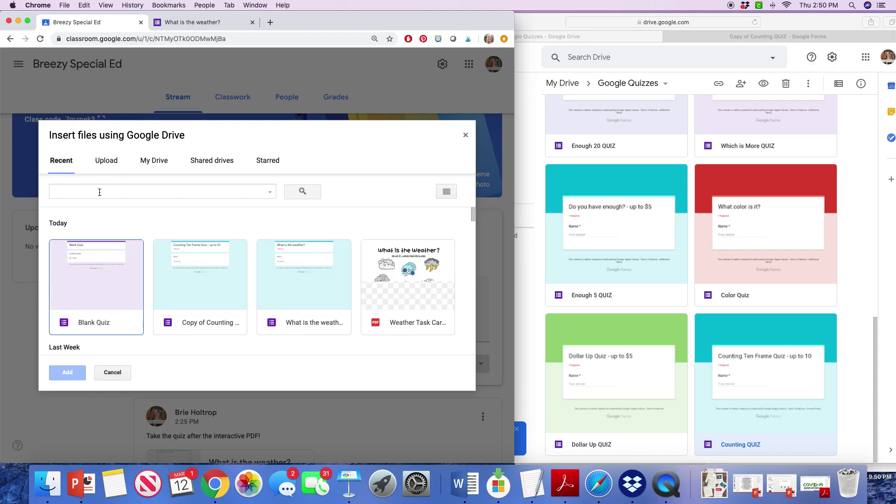
{"action": "left_click", "coordinate": [218, 288]}
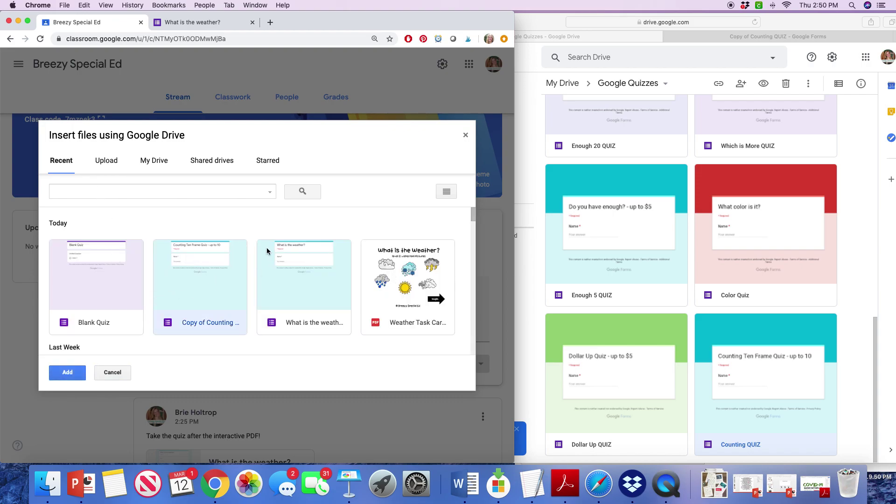
{"action": "left_click", "coordinate": [69, 373]}
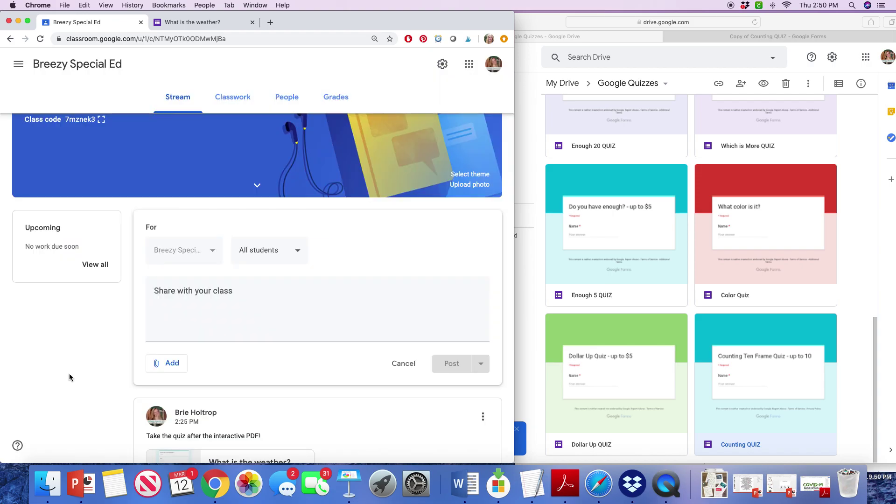
- Post 'Complete quiz after practicing the intearctive POD' with the quiz, then clear the Drive selection
{"action": "left_click", "coordinate": [339, 299]}
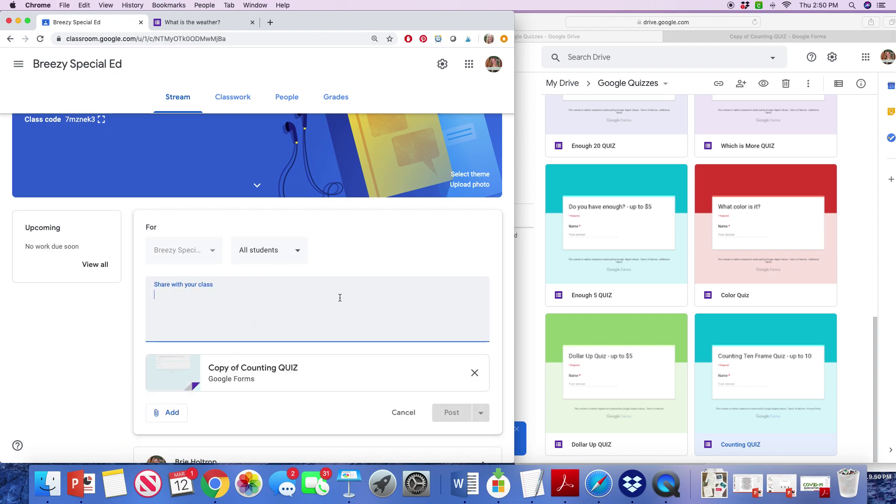
{"action": "type", "text": "Complete quiz after p"}
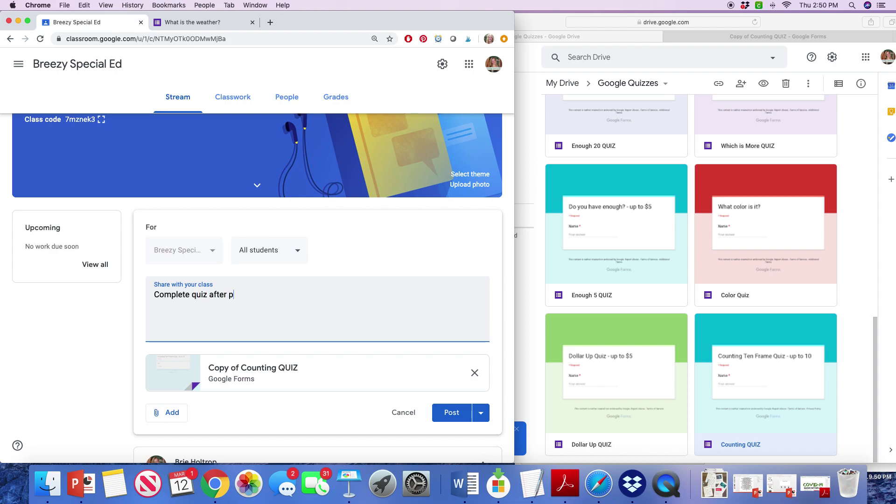
{"action": "type", "text": "racticing the intea"}
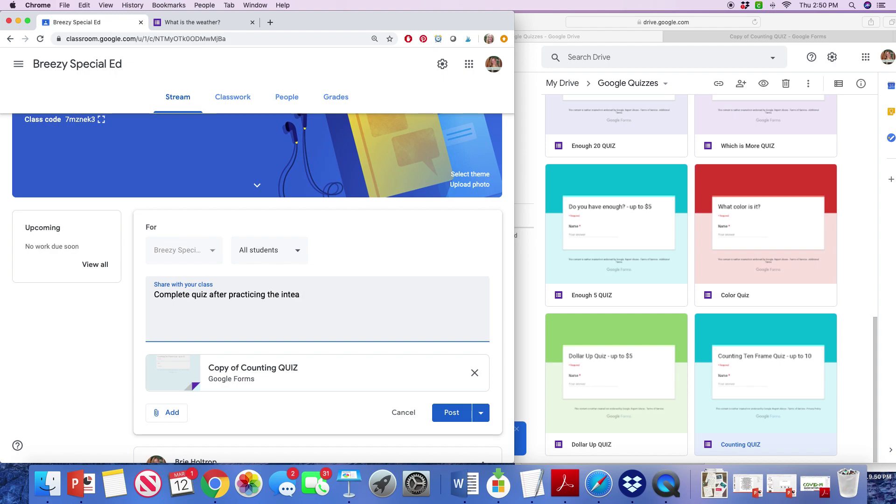
{"action": "type", "text": "rctive POD"}
{"action": "left_click", "coordinate": [459, 413]}
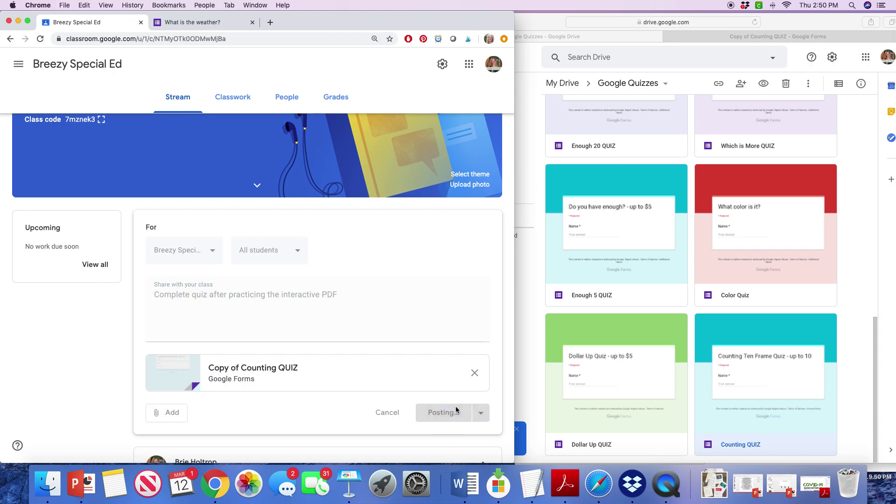
{"action": "left_click", "coordinate": [755, 374]}
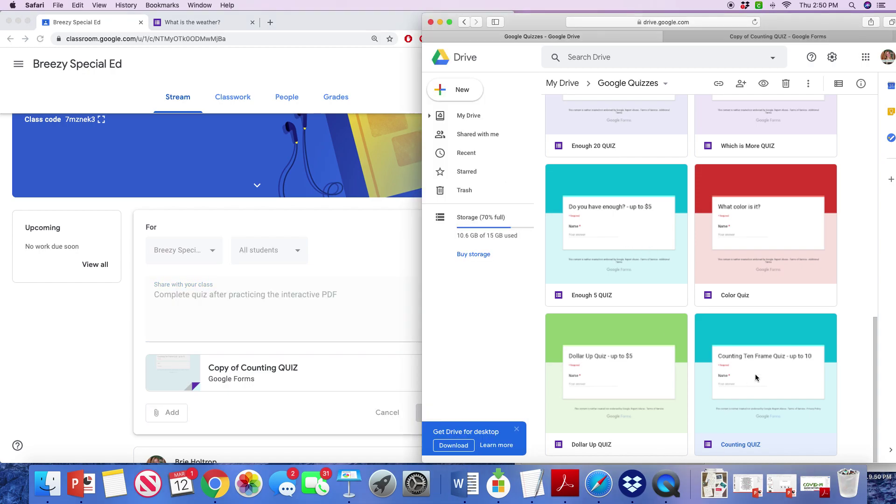
{"action": "left_click", "coordinate": [424, 247]}
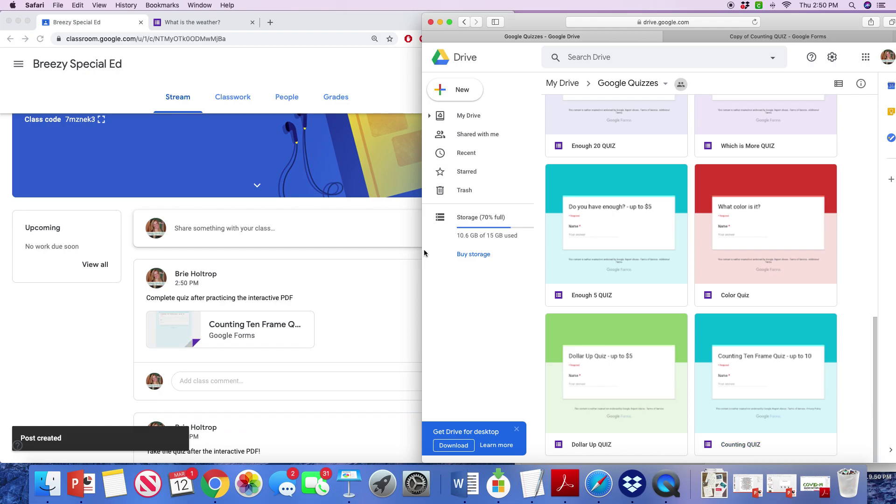
- Widen the Drive window and open What is the weather? QUIZ in its new Forms tab
{"action": "left_click_drag", "start_coordinate": [423, 253], "coordinate": [172, 260]}
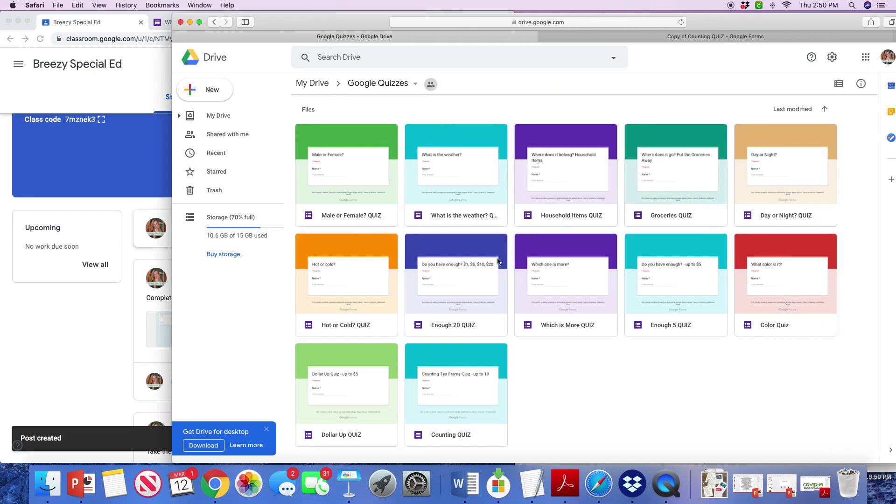
{"action": "double_click", "coordinate": [455, 195]}
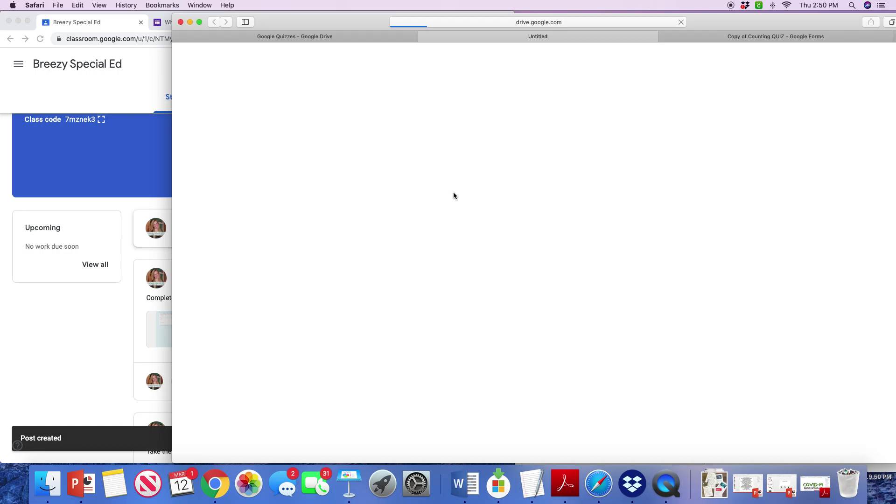
{"action": "left_click", "coordinate": [373, 38]}
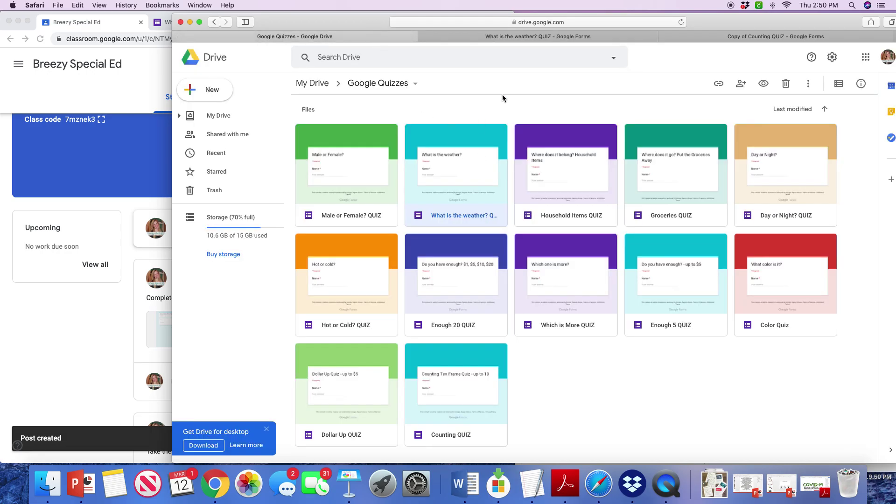
{"action": "left_click", "coordinate": [542, 35]}
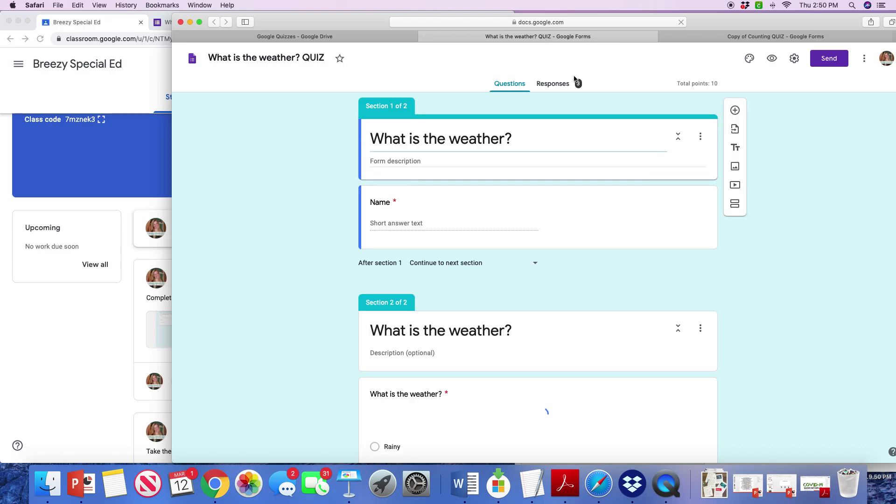
- Open the quiz's Responses and look through the Question and Individual views
{"action": "left_click", "coordinate": [558, 88]}
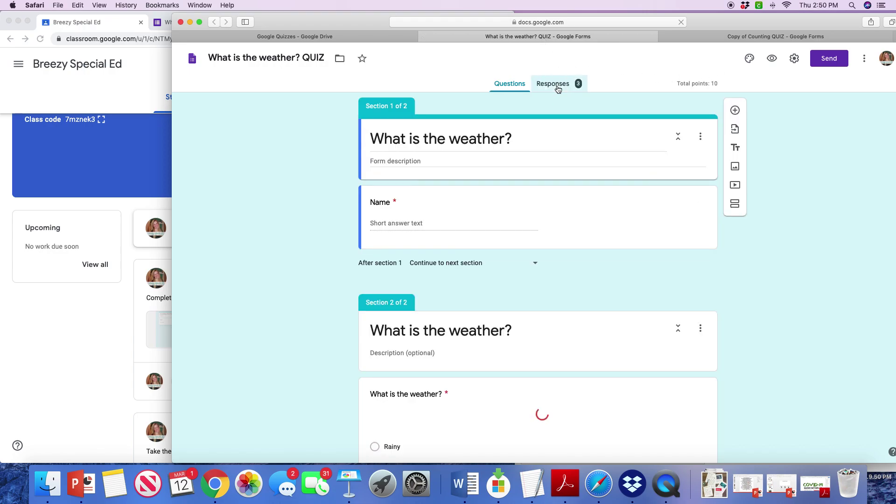
{"action": "scroll", "coordinate": [540, 187], "scroll_direction": "down", "scroll_amount": 5}
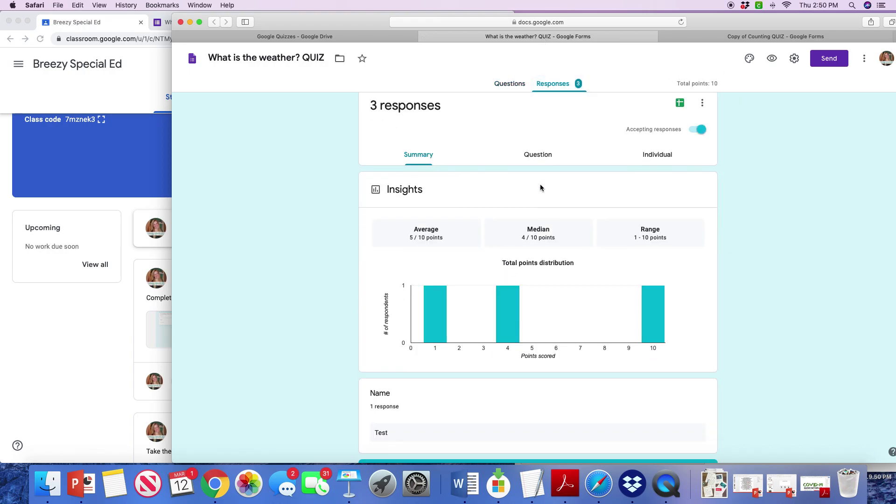
{"action": "scroll", "coordinate": [541, 187], "scroll_direction": "up", "scroll_amount": 7}
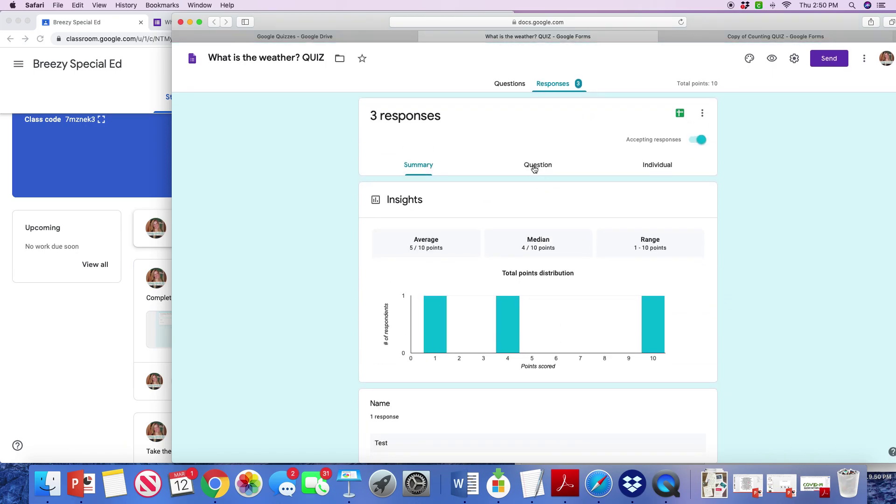
{"action": "left_click", "coordinate": [535, 168]}
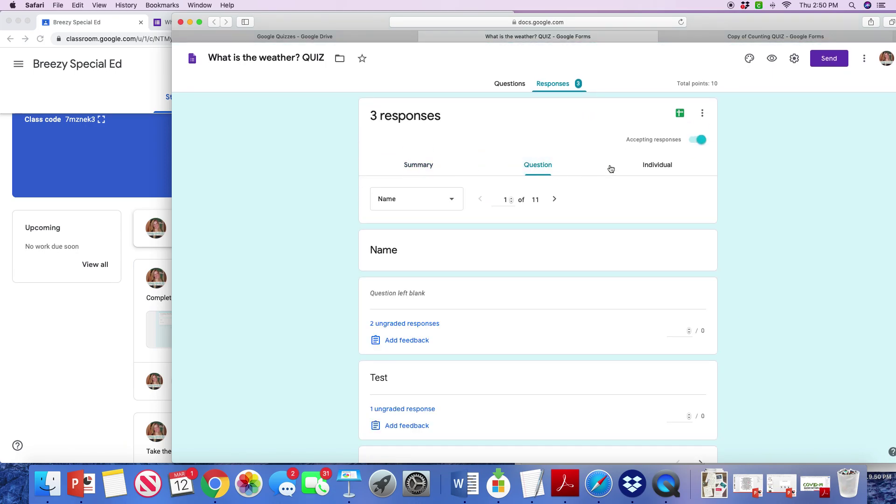
{"action": "left_click", "coordinate": [674, 167]}
{"action": "scroll", "coordinate": [551, 229], "scroll_direction": "down", "scroll_amount": 2}
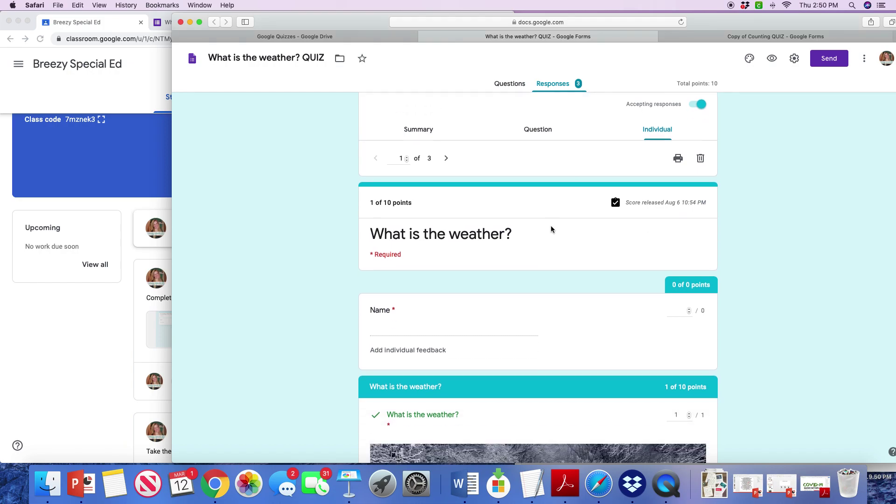
{"action": "scroll", "coordinate": [436, 168], "scroll_direction": "up", "scroll_amount": 2}
- Scroll the Summary charts: 3 responses, average 5/10, median 4, range 1–10
{"action": "left_click", "coordinate": [434, 166]}
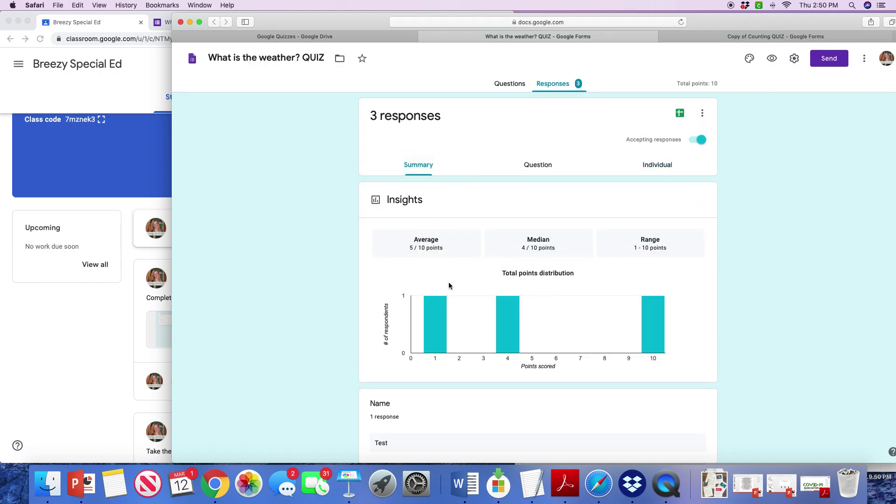
{"action": "scroll", "coordinate": [449, 287], "scroll_direction": "down", "scroll_amount": 3}
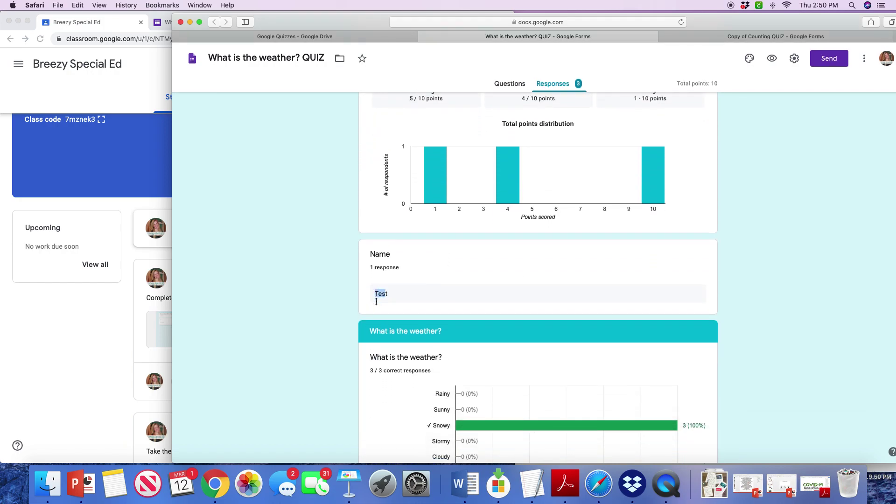
{"action": "scroll", "coordinate": [628, 345], "scroll_direction": "down", "scroll_amount": 3}
{"action": "scroll", "coordinate": [628, 345], "scroll_direction": "down", "scroll_amount": 10}
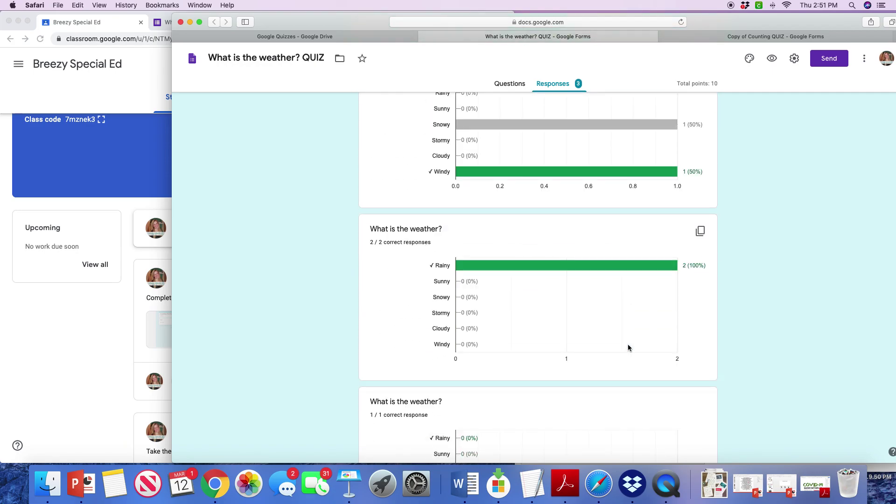
{"action": "scroll", "coordinate": [628, 348], "scroll_direction": "down", "scroll_amount": 5}
{"action": "scroll", "coordinate": [628, 348], "scroll_direction": "up", "scroll_amount": 12}
{"action": "scroll", "coordinate": [628, 347], "scroll_direction": "up", "scroll_amount": 8}
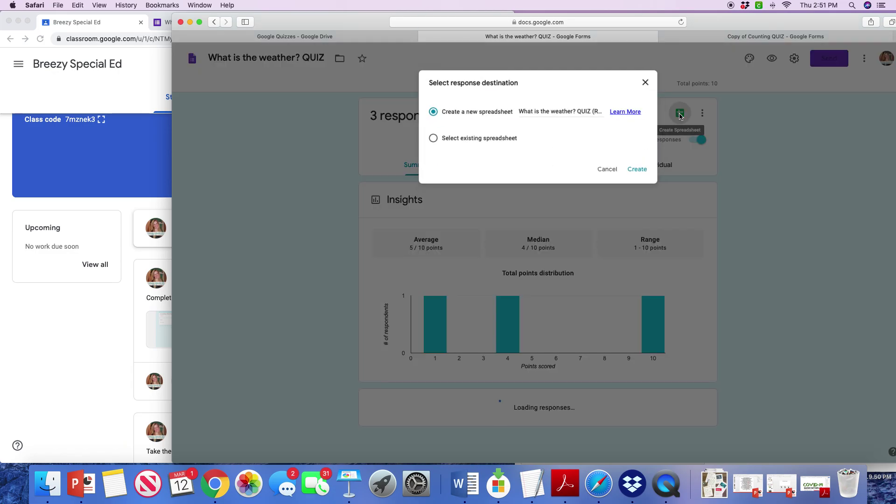
- Link responses to a new spreadsheet, close the Copy of Counting QUIZ tab, and open the sheet
{"action": "left_click", "coordinate": [681, 113]}
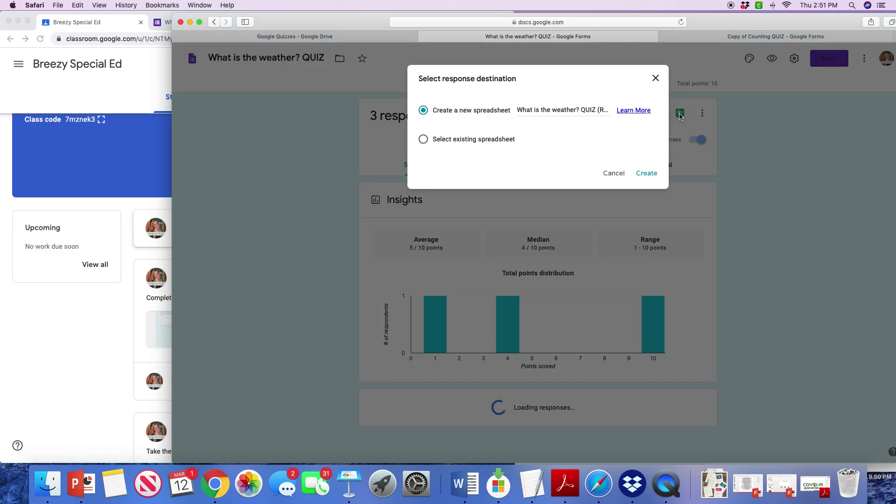
{"action": "left_click", "coordinate": [646, 174]}
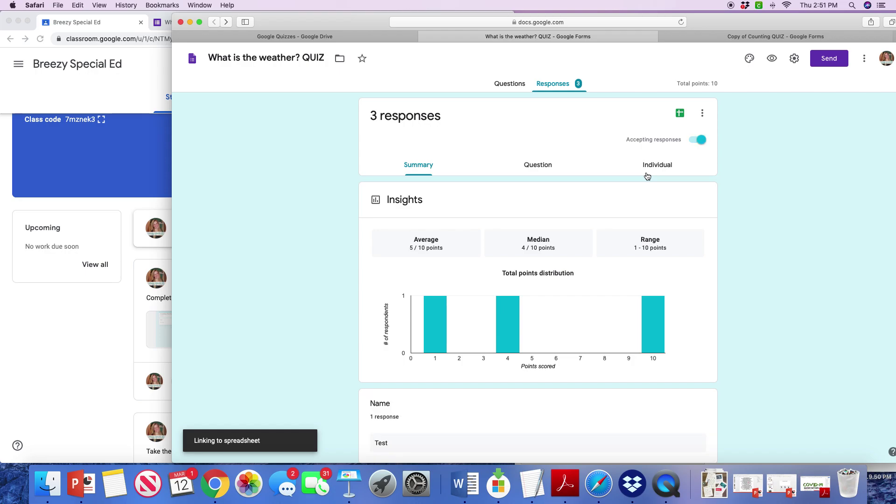
{"action": "left_click", "coordinate": [747, 37]}
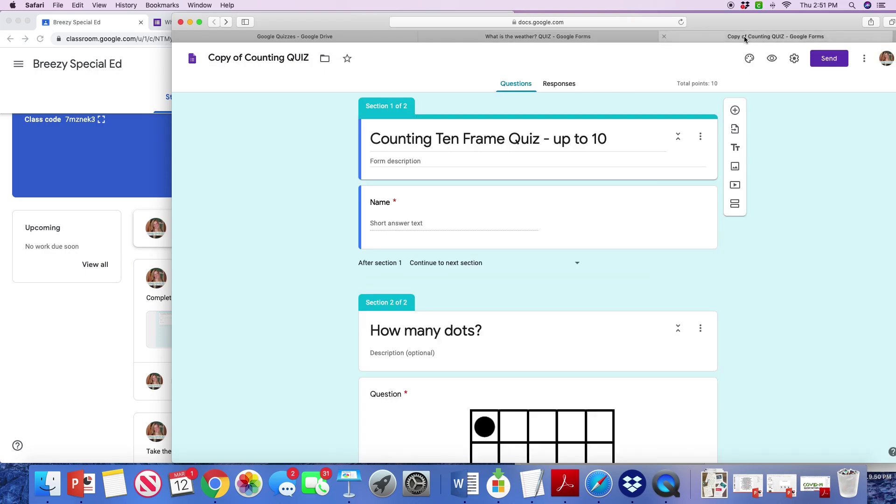
{"action": "left_click", "coordinate": [666, 38]}
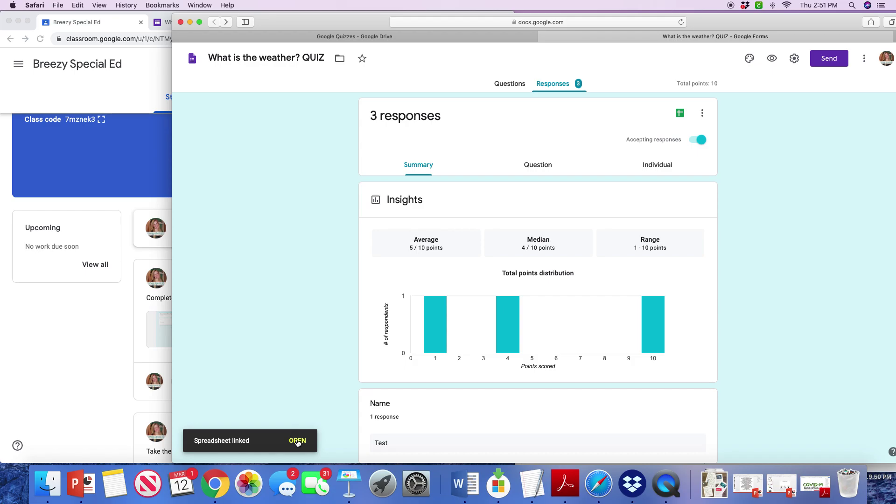
{"action": "left_click", "coordinate": [297, 441]}
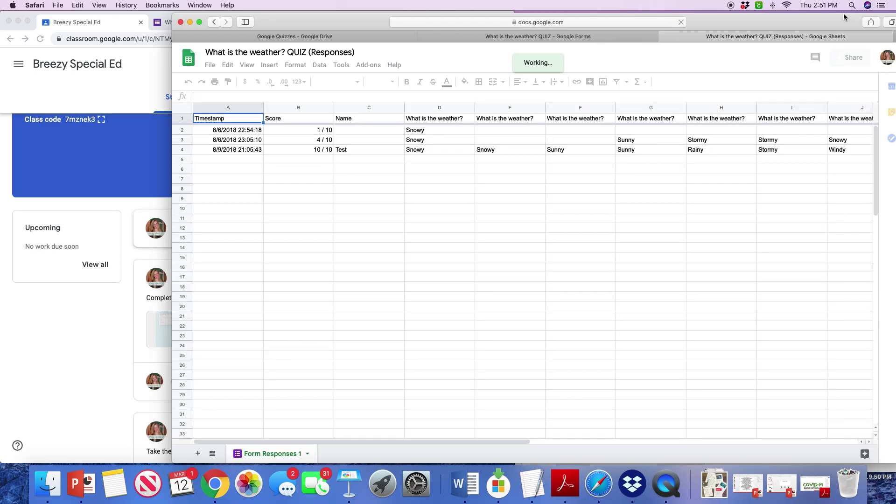
- Close the responses spreadsheet and open the Weather PDF (self correcting) post from the Stream
{"action": "left_click", "coordinate": [664, 36]}
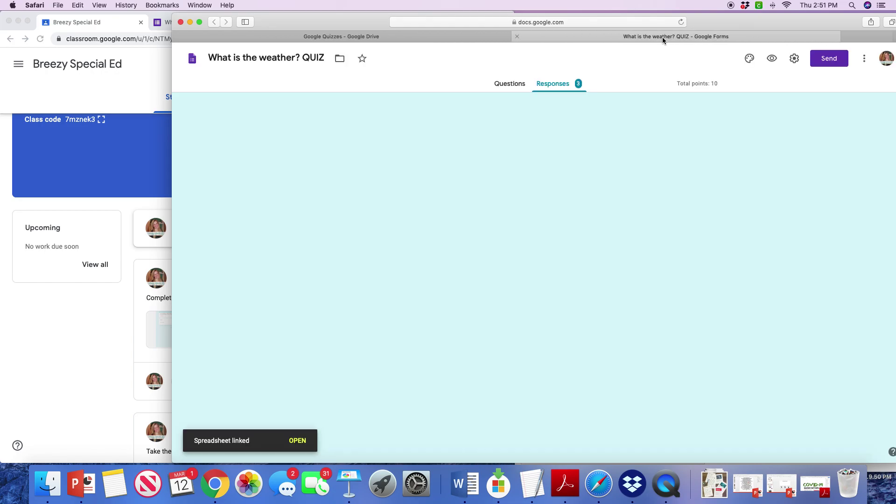
{"action": "left_click", "coordinate": [122, 215]}
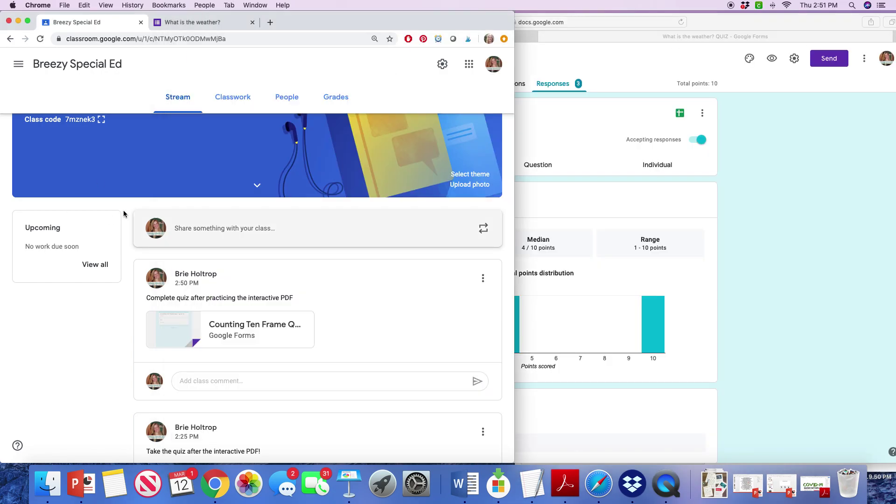
{"action": "scroll", "coordinate": [124, 213], "scroll_direction": "down", "scroll_amount": 5}
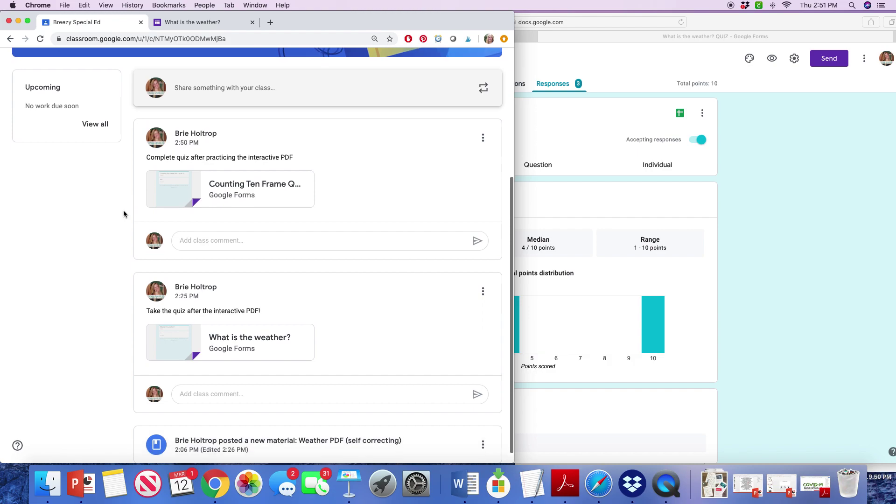
{"action": "left_click", "coordinate": [323, 433]}
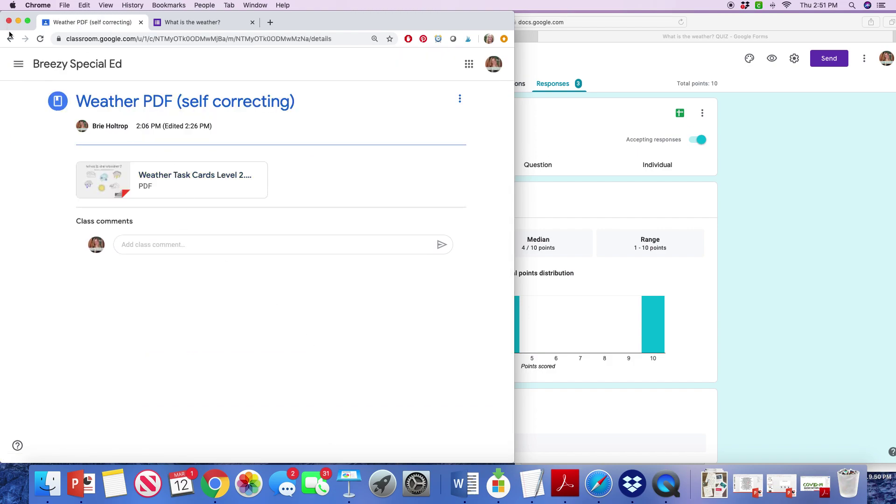
- Open the Weather Task Cards Level 2 PDF full screen and toggle its zoom in and out
{"action": "left_click", "coordinate": [191, 181]}
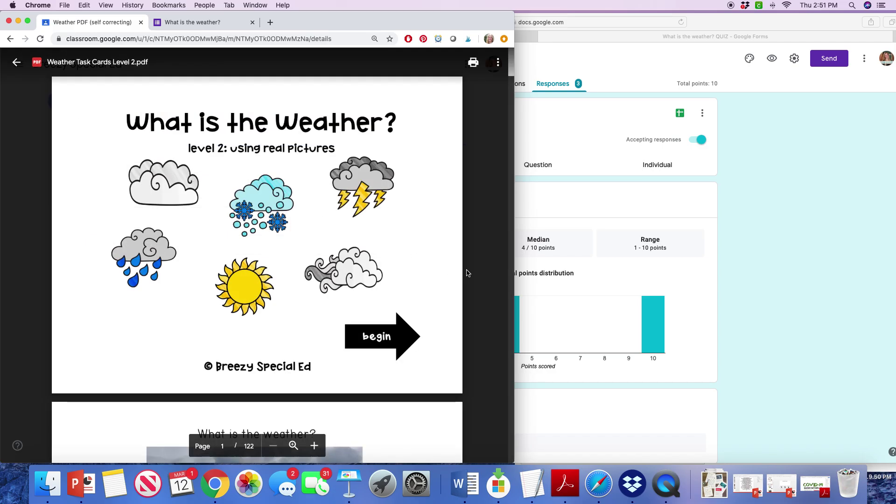
{"action": "scroll", "coordinate": [468, 274], "scroll_direction": "down", "scroll_amount": 10}
{"action": "scroll", "coordinate": [469, 273], "scroll_direction": "up", "scroll_amount": 3}
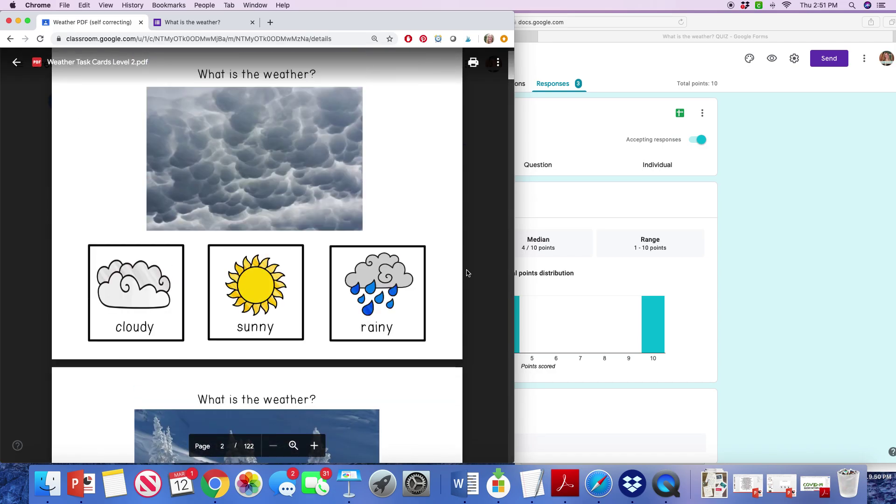
{"action": "scroll", "coordinate": [468, 273], "scroll_direction": "up", "scroll_amount": 8}
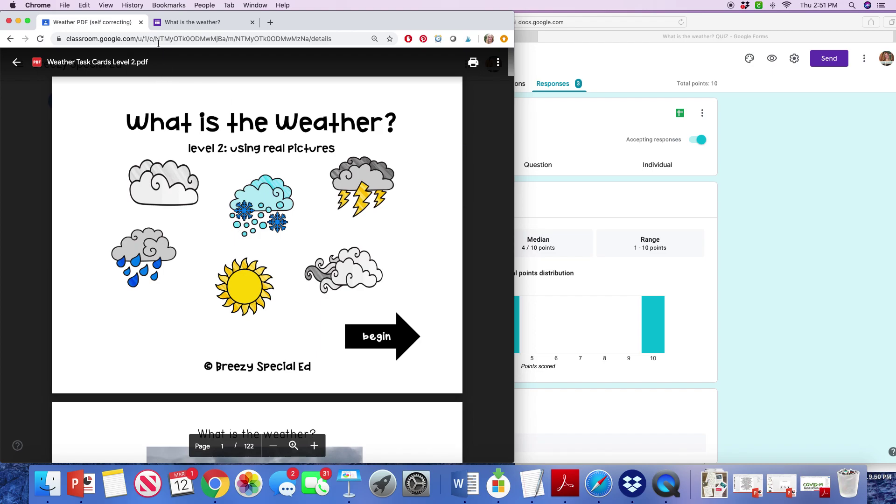
{"action": "left_click", "coordinate": [106, 5]}
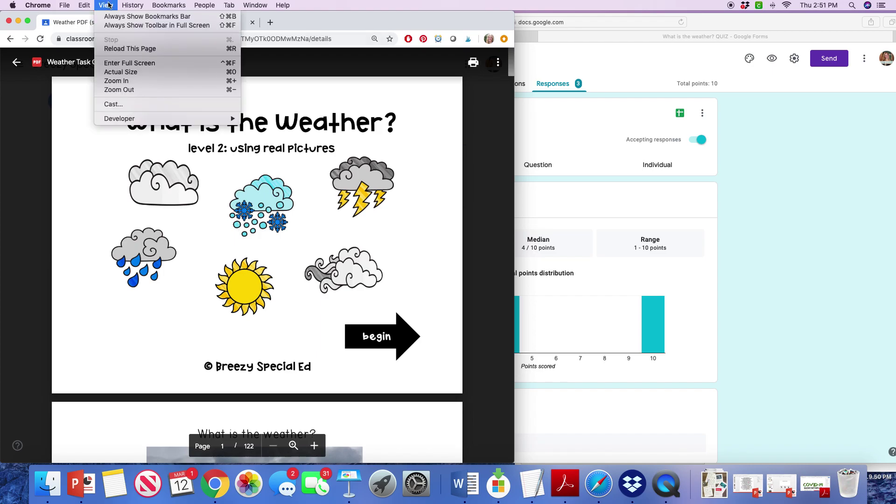
{"action": "left_click", "coordinate": [129, 63]}
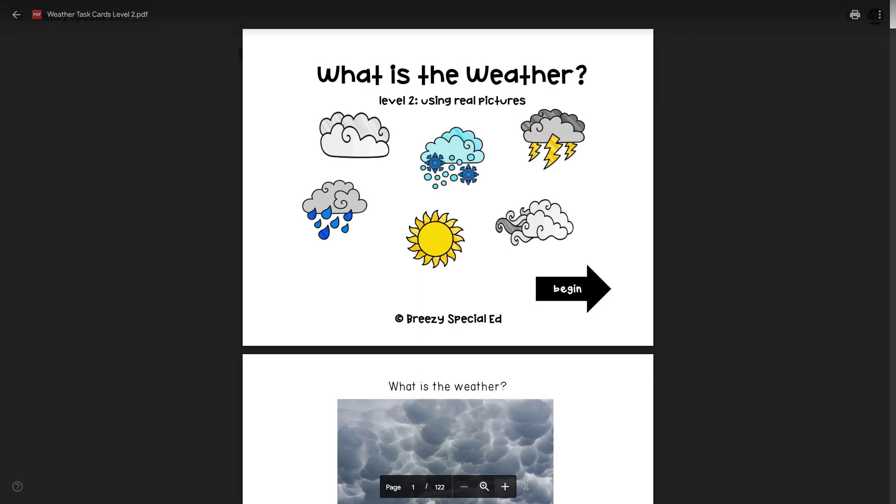
{"action": "left_click", "coordinate": [486, 487]}
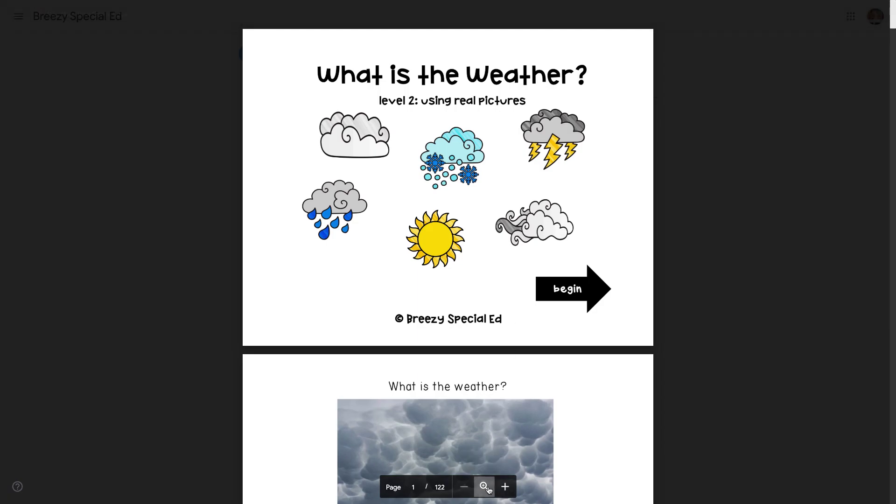
{"action": "left_click", "coordinate": [485, 487]}
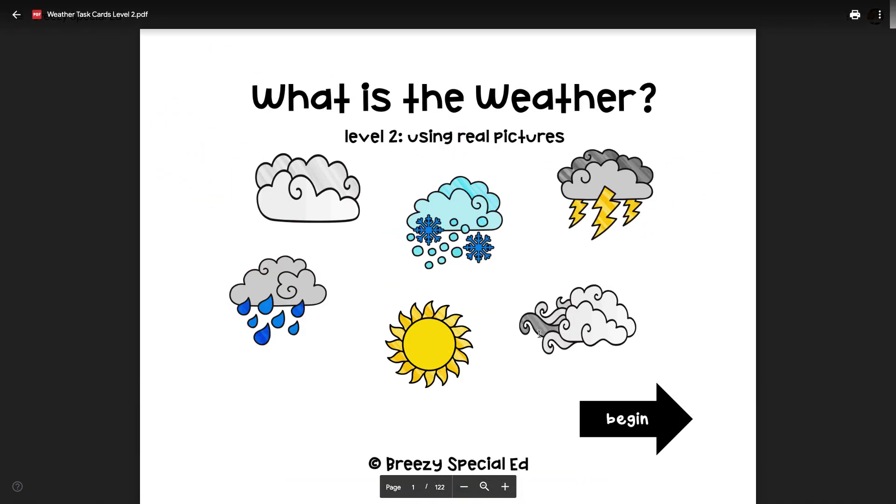
- Begin the task cards, answer rainy for the storm cloud, continue, then close the PDF
{"action": "scroll", "coordinate": [539, 335], "scroll_direction": "down", "scroll_amount": 1}
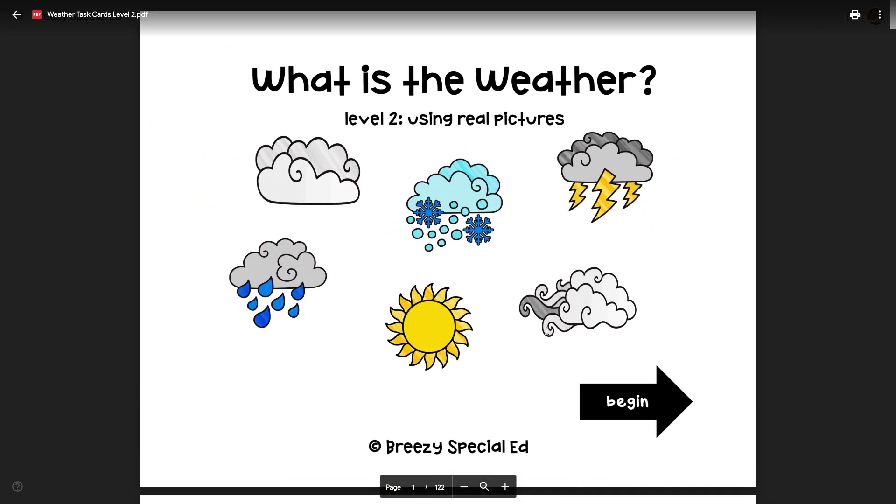
{"action": "left_click", "coordinate": [650, 397]}
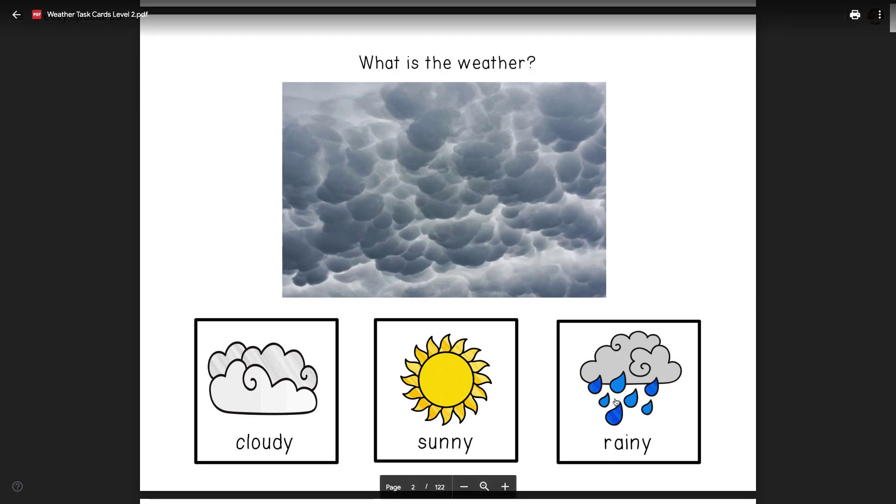
{"action": "left_click", "coordinate": [308, 390]}
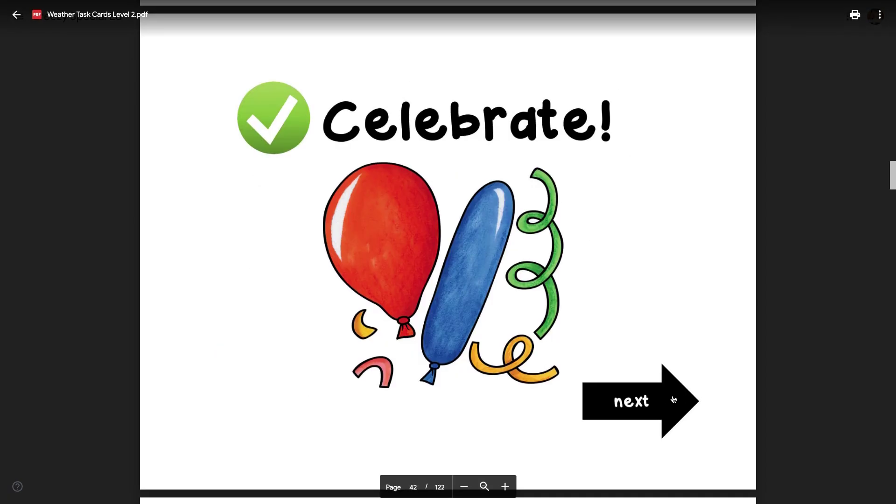
{"action": "left_click", "coordinate": [673, 400]}
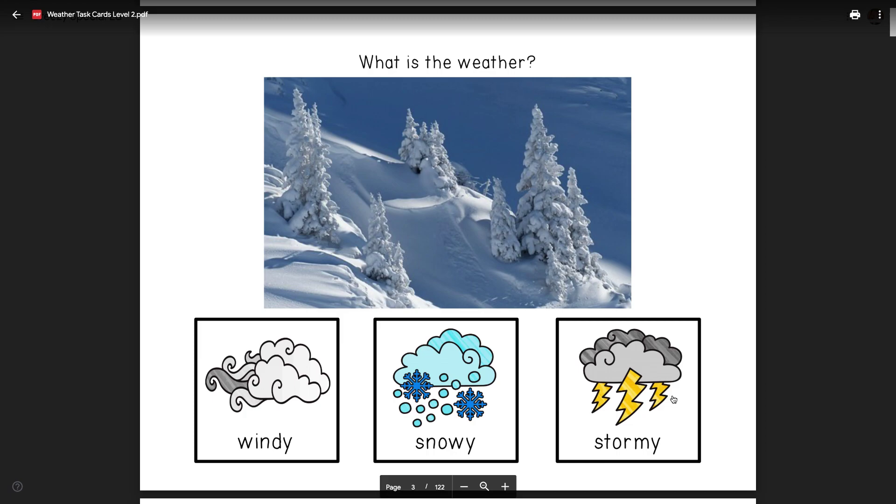
{"action": "left_click", "coordinate": [16, 14]}
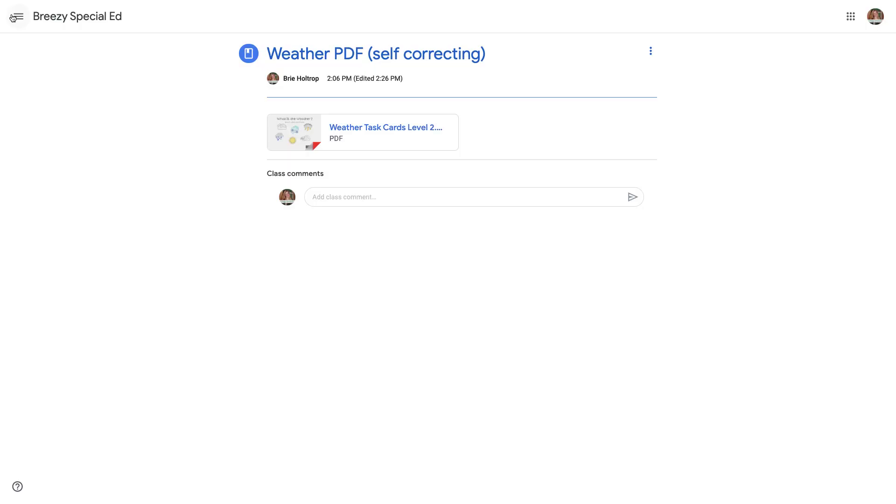
- Toggle the classes menu, then close the Classroom window, confirming Leave
{"action": "left_click", "coordinate": [21, 23]}
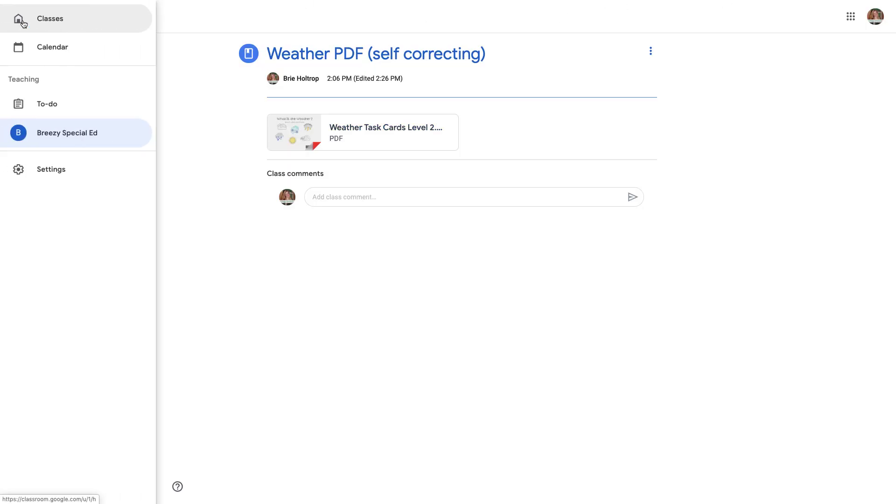
{"action": "left_click", "coordinate": [226, 78]}
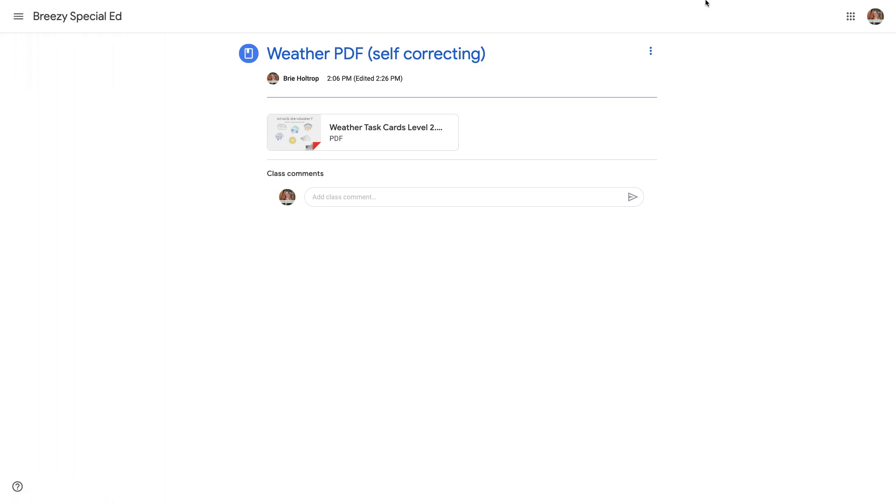
{"action": "mouse_move", "coordinate": [706, 3]}
{"action": "left_click", "coordinate": [9, 16]}
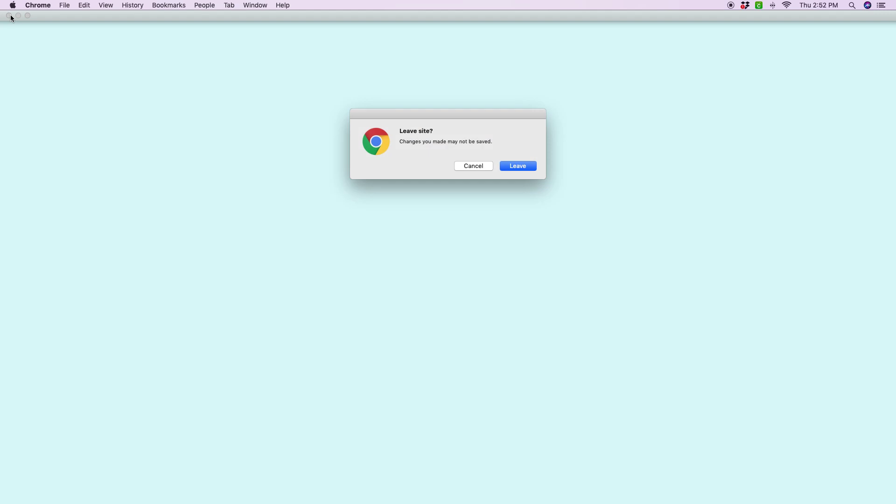
{"action": "left_click", "coordinate": [511, 167]}
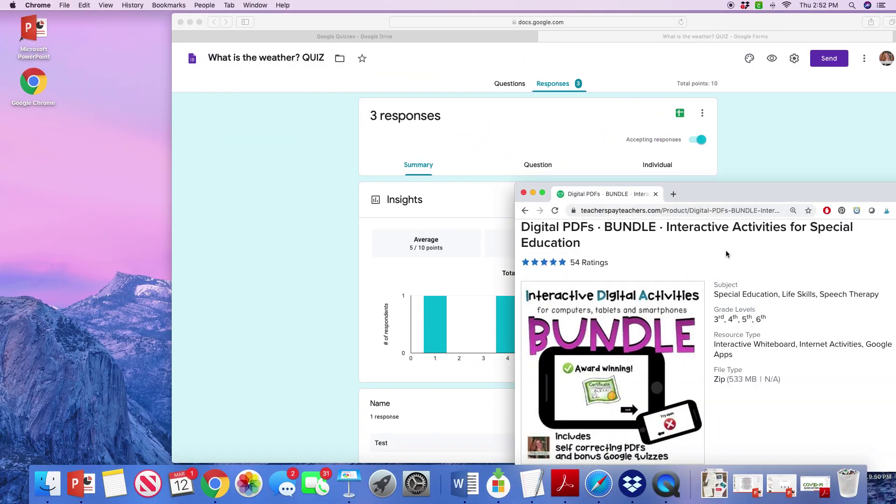
- Move the Teachers Pay Teachers window to the upper left, enlarge it to full screen, and scroll to the top of the Digital PDFs BUNDLE page
{"action": "left_click_drag", "start_coordinate": [708, 192], "coordinate": [331, 36]}
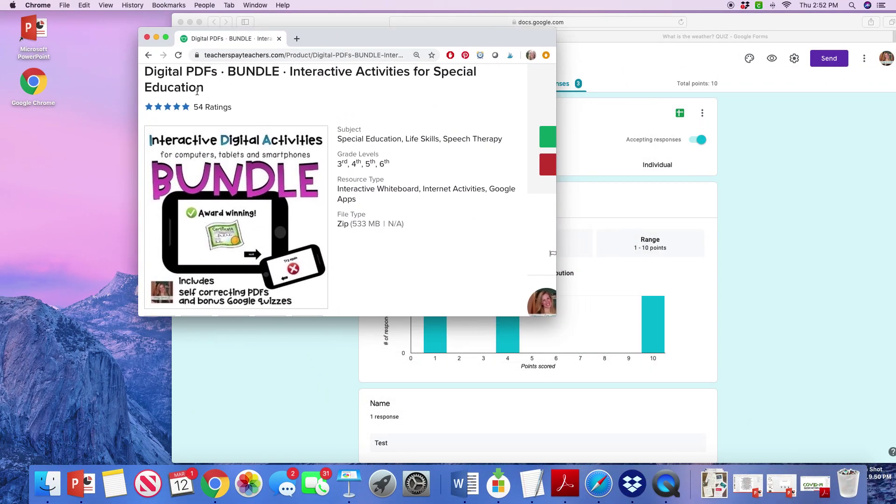
{"action": "left_click", "coordinate": [166, 37]}
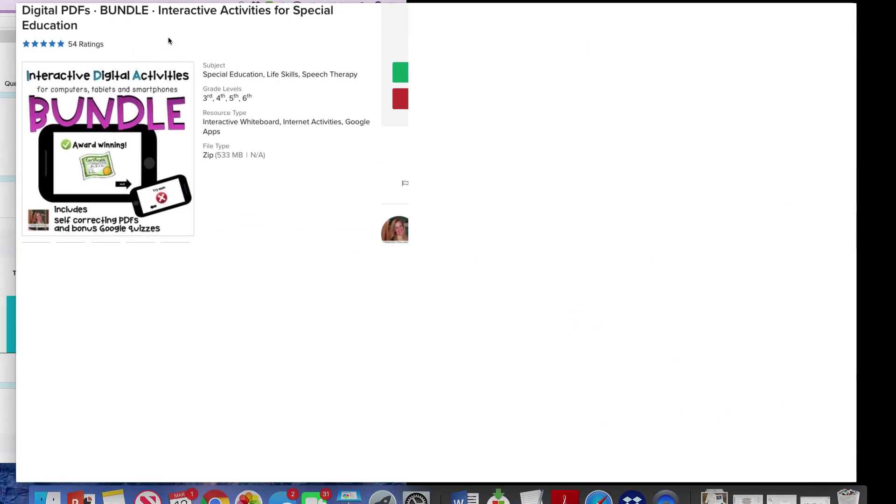
{"action": "mouse_move", "coordinate": [287, 2]}
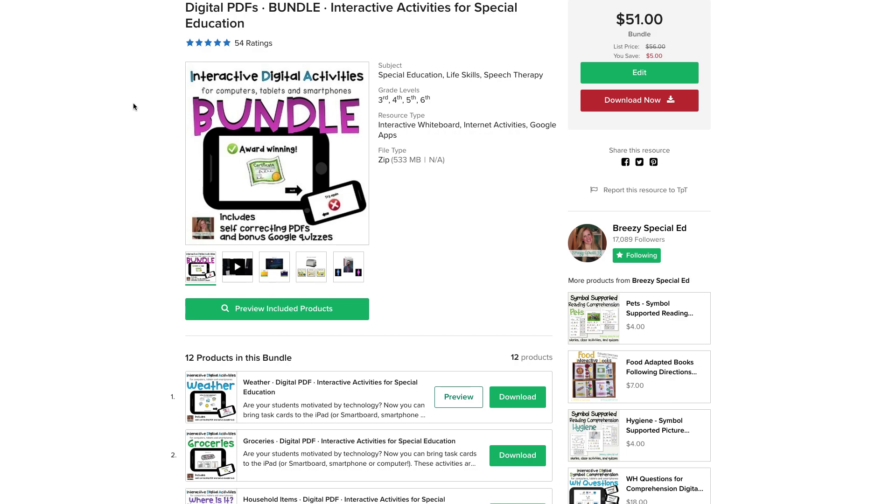
{"action": "scroll", "coordinate": [133, 103], "scroll_direction": "up", "scroll_amount": 3}
{"action": "mouse_move", "coordinate": [103, 3]}
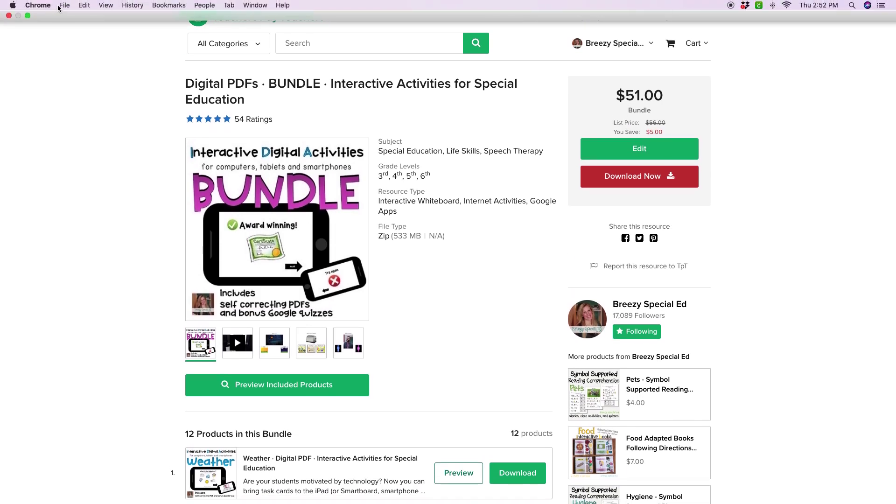